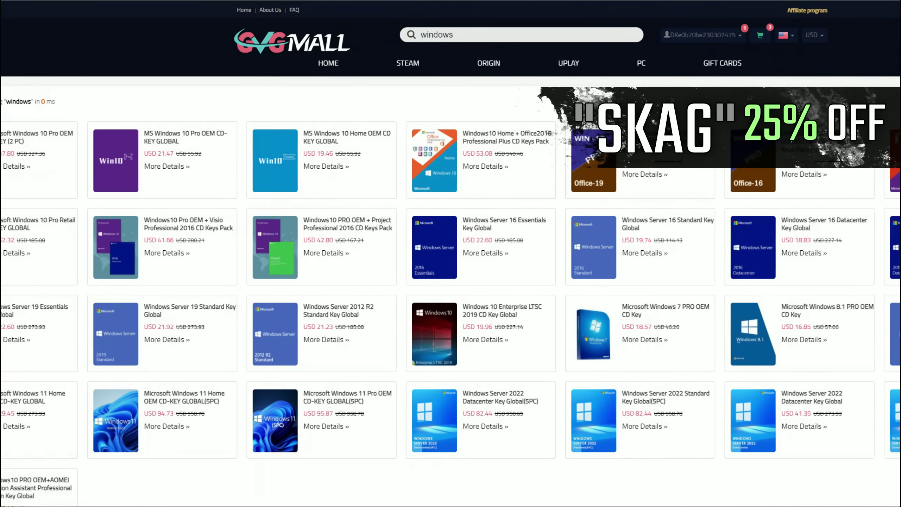
Apply the promotion code SKAG to the MS Windows 10 Pro OEM CD-KEY GLOBAL order.
text(SKAG)
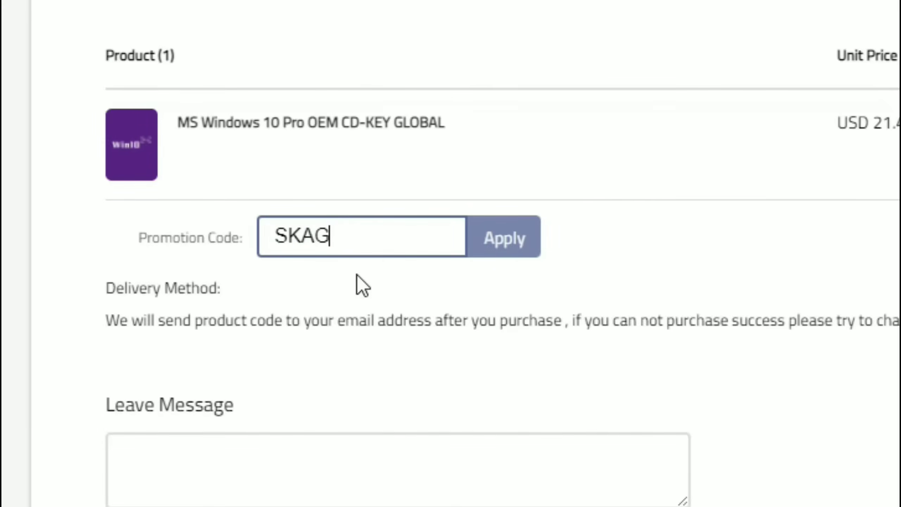
click(498, 247)
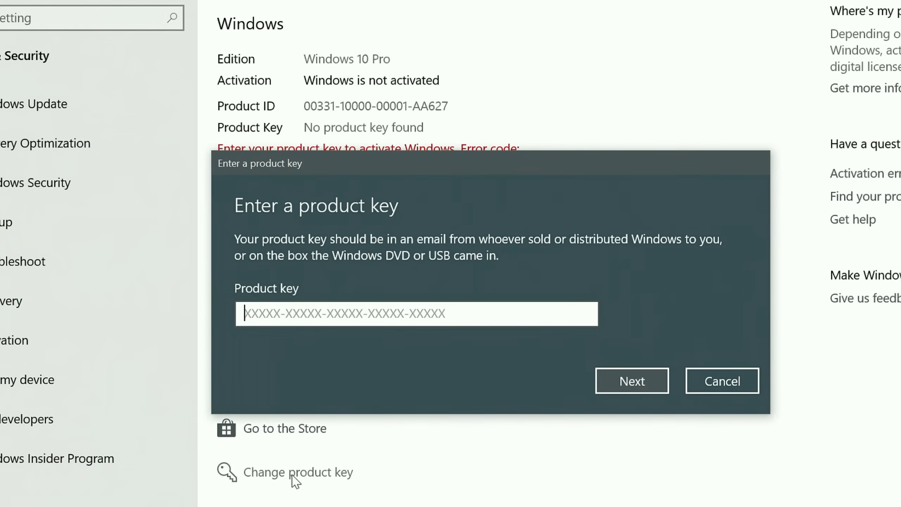
Enter the purchased product key in the Windows activation settings and activate Windows.
key(ctrl+v)
click(632, 386)
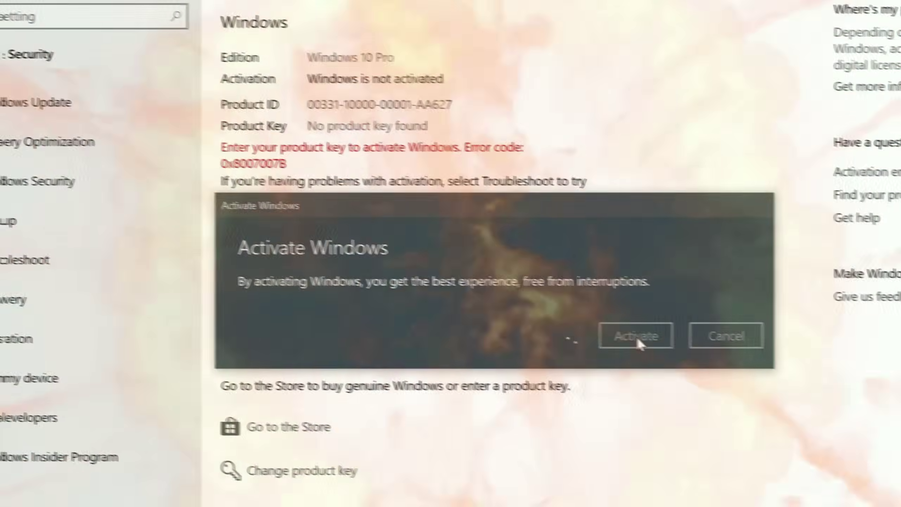
click(635, 336)
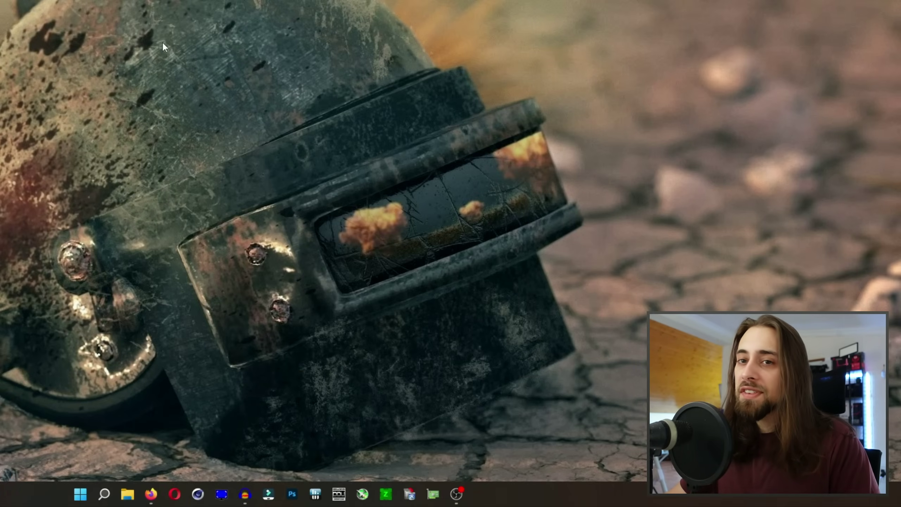
Open AMD Software: Adrenalin Edition from the desktop and go to its Audio & Video settings.
right_click(187, 40)
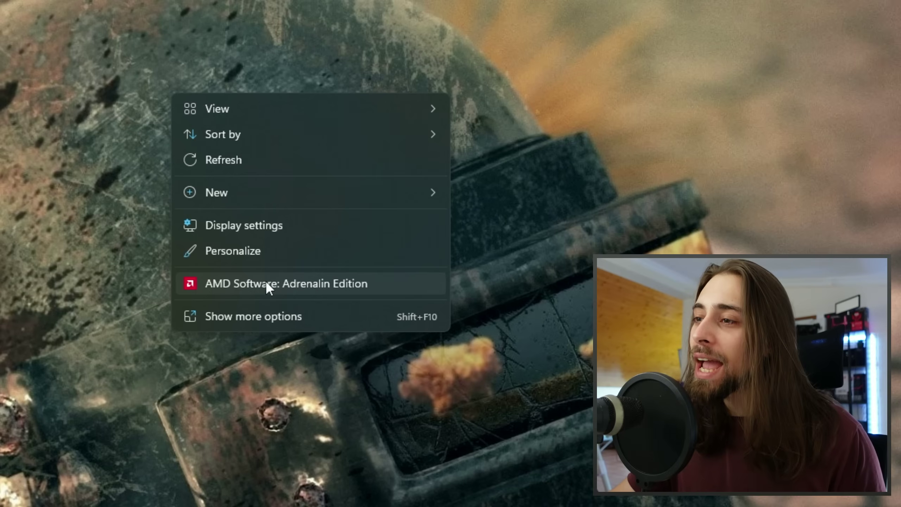
click(359, 286)
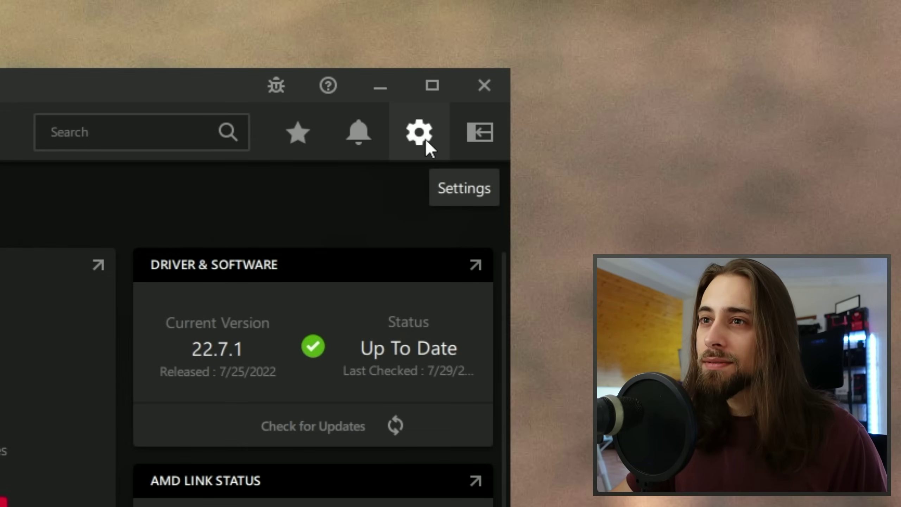
click(425, 140)
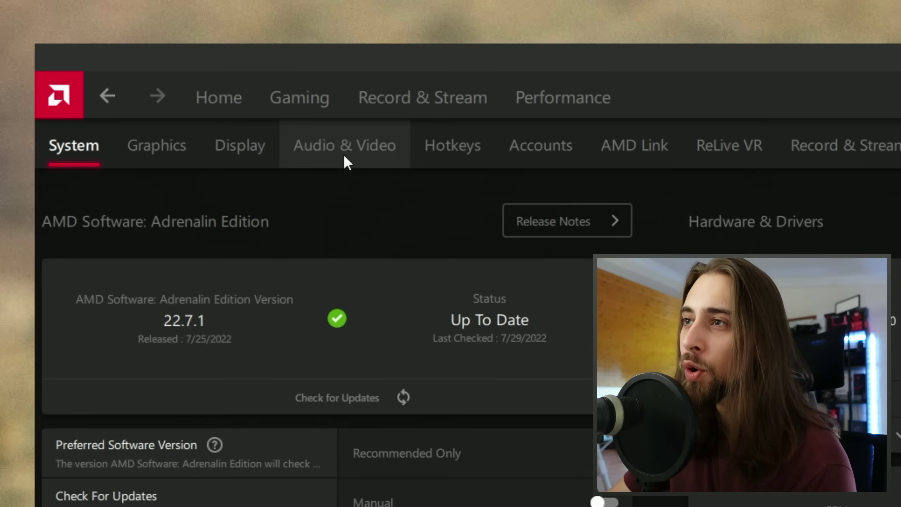
click(344, 156)
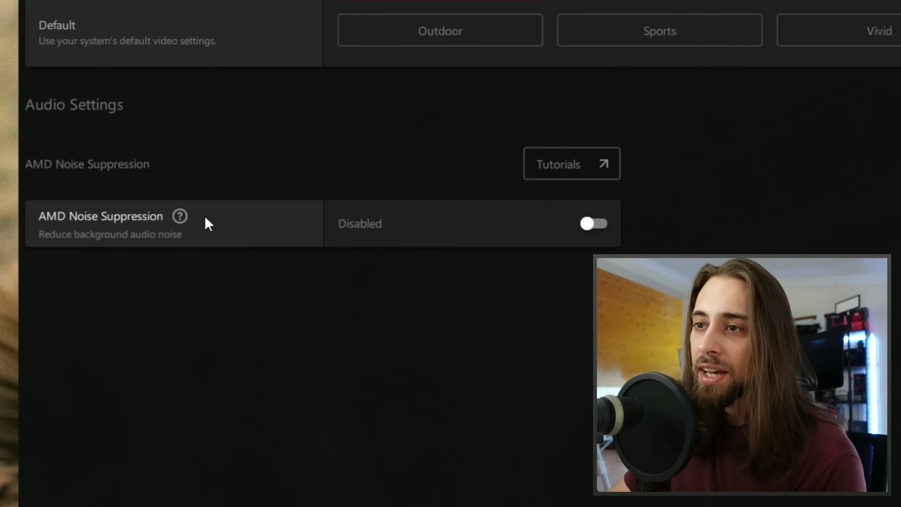
Enable AMD Noise Suppression and skip the setup guide.
mouse_move(184, 215)
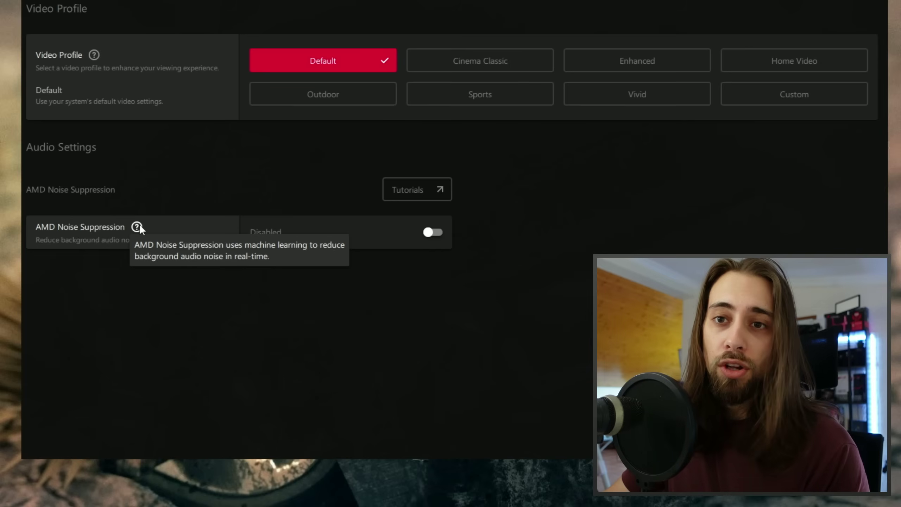
click(440, 245)
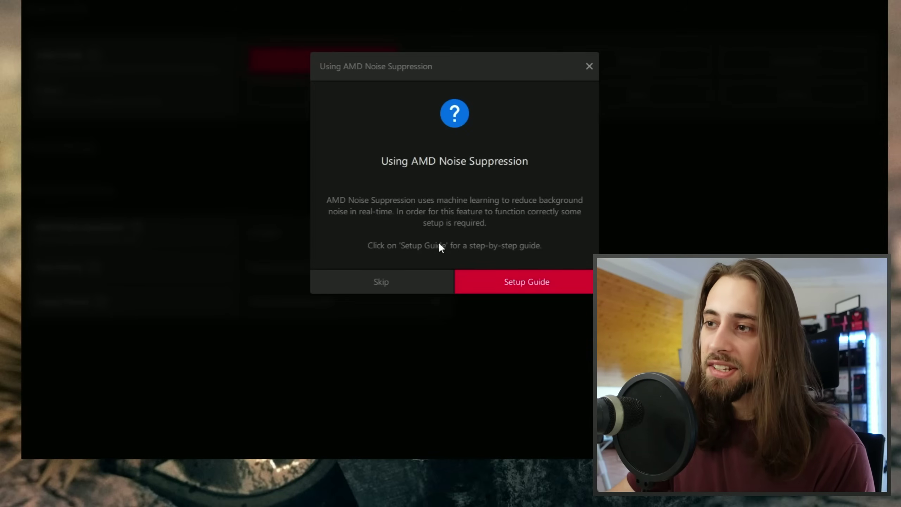
click(388, 281)
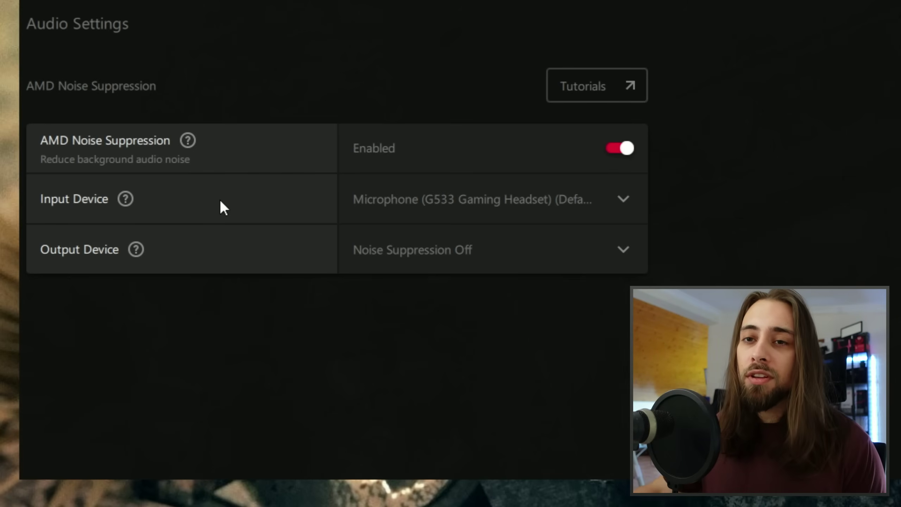
Review the noise suppression output device options without changing them, and set the input device to Analogue 1 + 2 (Focusrite Usb Audio).
click(620, 253)
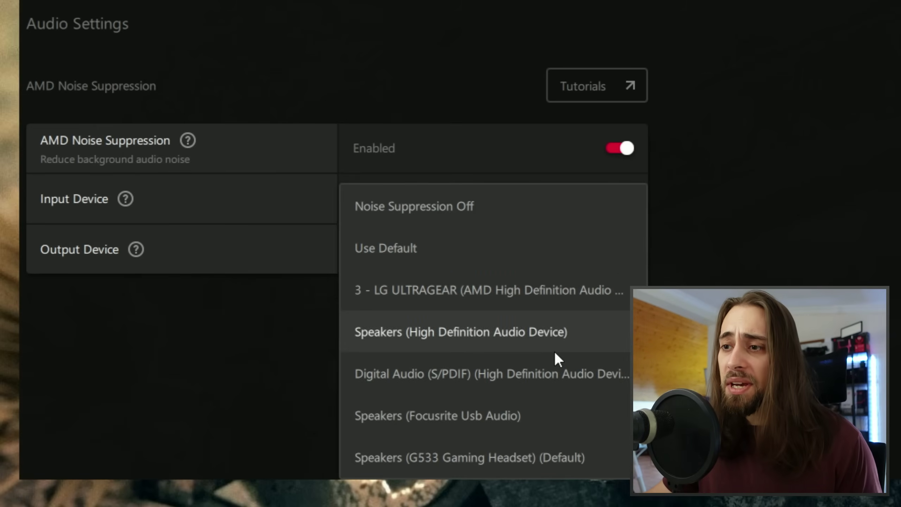
key(Escape)
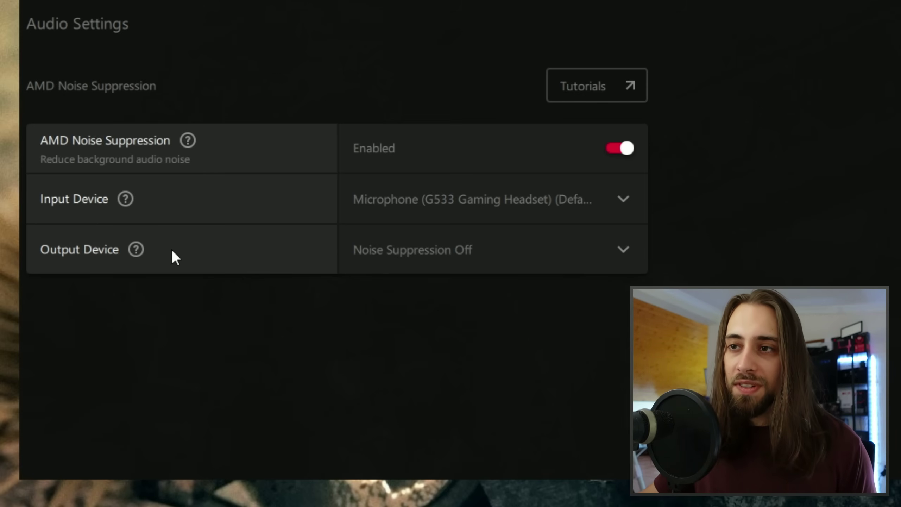
click(479, 212)
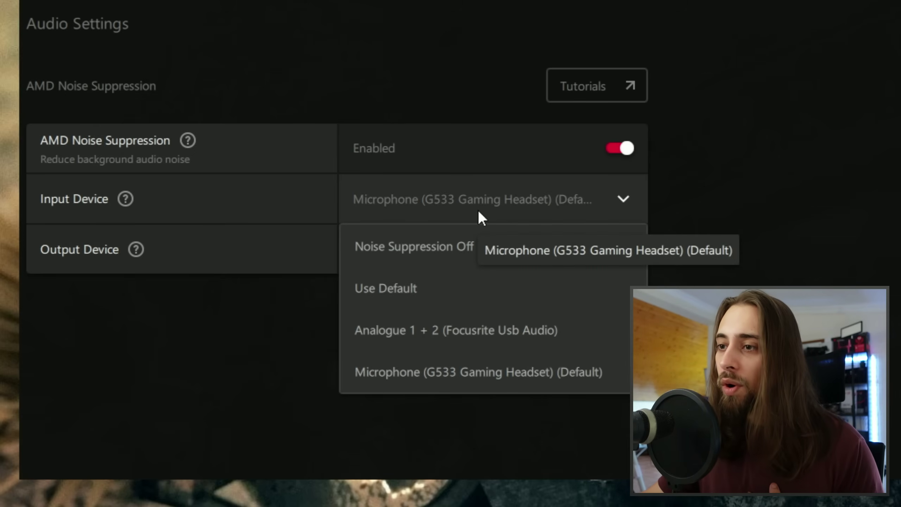
click(464, 340)
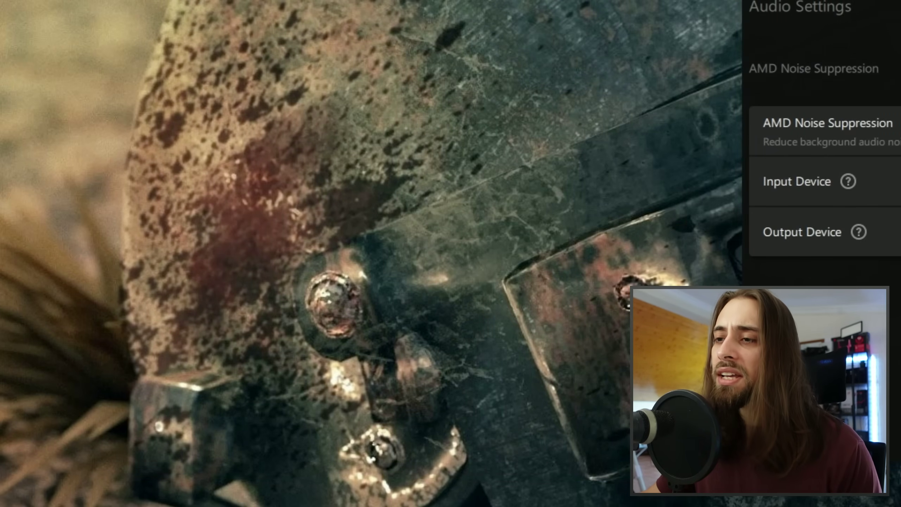
Open Sound Recorder, place its window beside the AMD settings and check its microphone selection.
key(super)
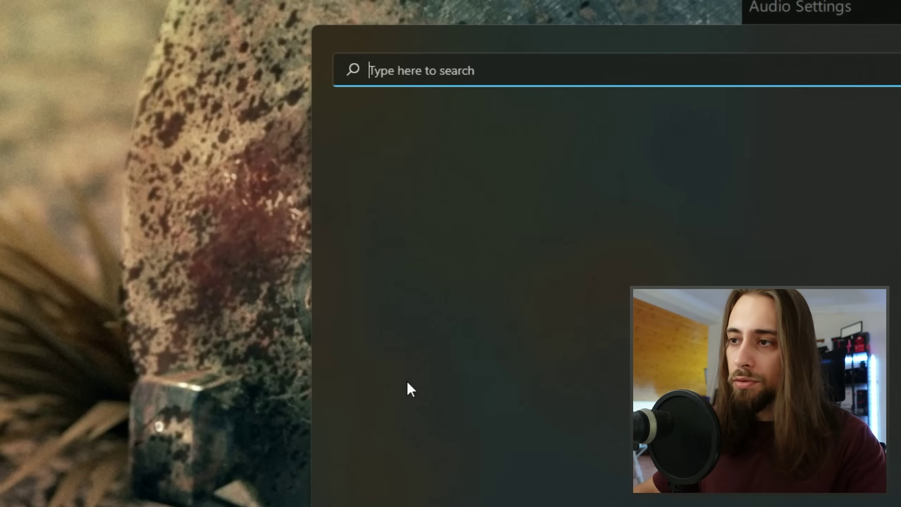
text(s)
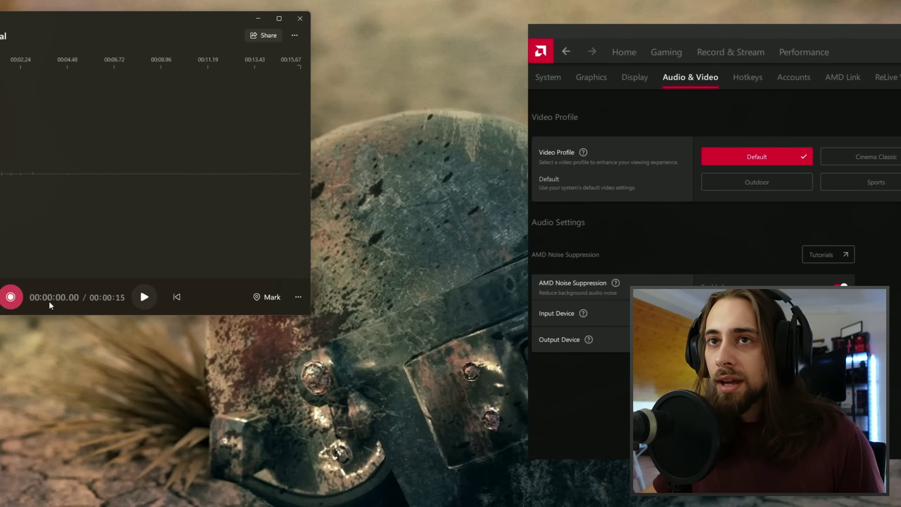
drag(59, 21, 230, 27)
click(96, 308)
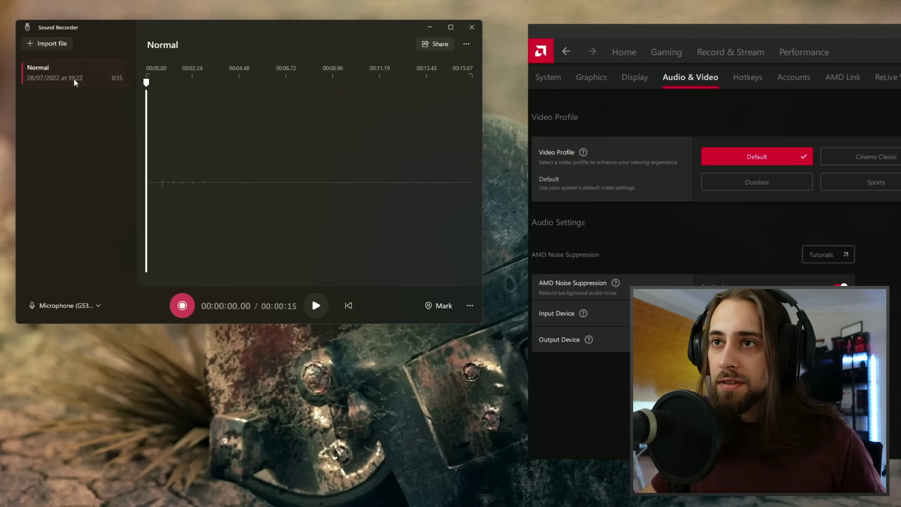
Delete the existing recording named Normal from Sound Recorder.
right_click(75, 79)
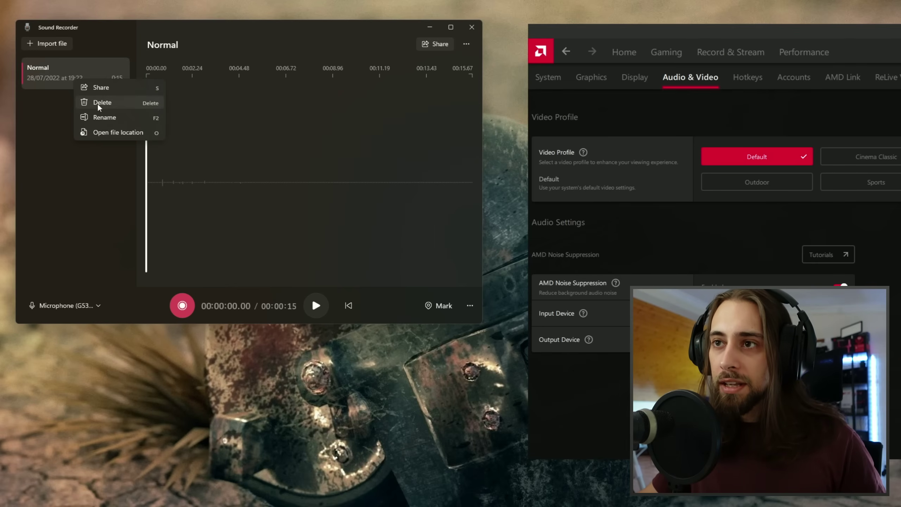
click(97, 100)
click(218, 201)
Select Analogue 1 + 2 (Focusrite Usb Audio) as the microphone and record a test clip of about 13 seconds.
click(83, 307)
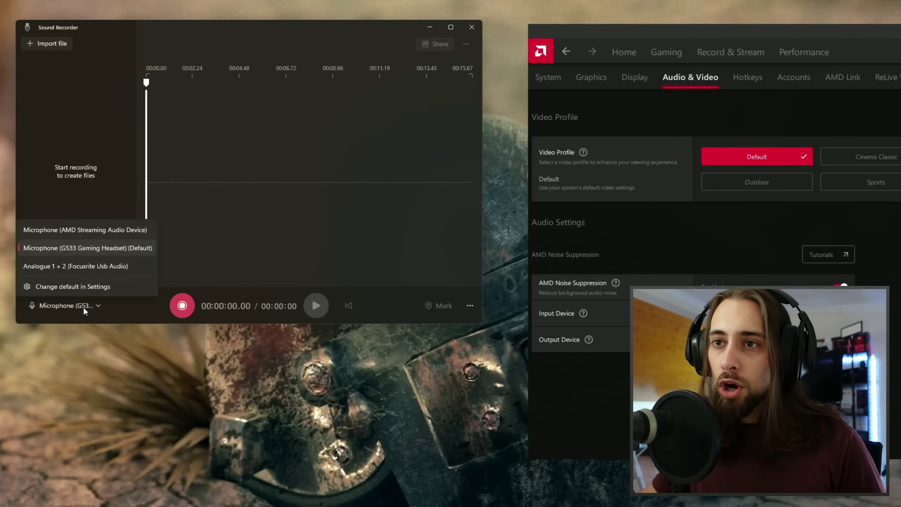
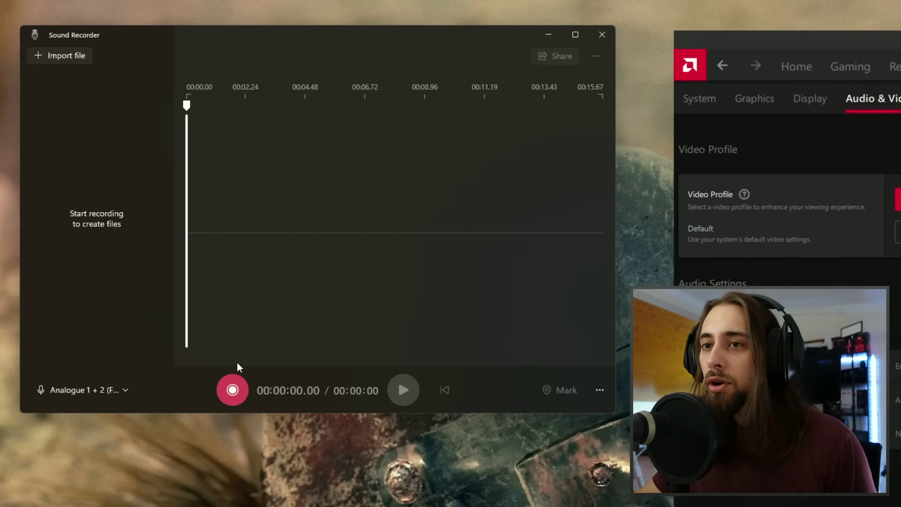
click(241, 388)
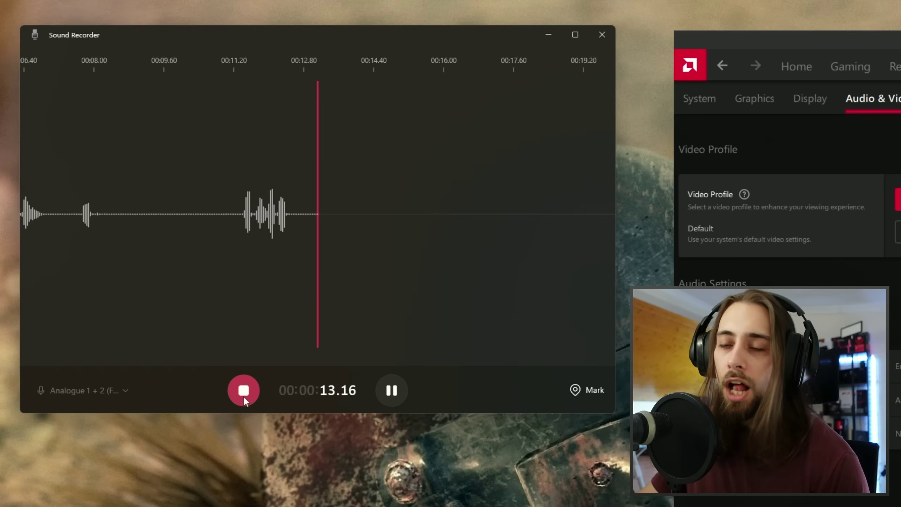
click(243, 394)
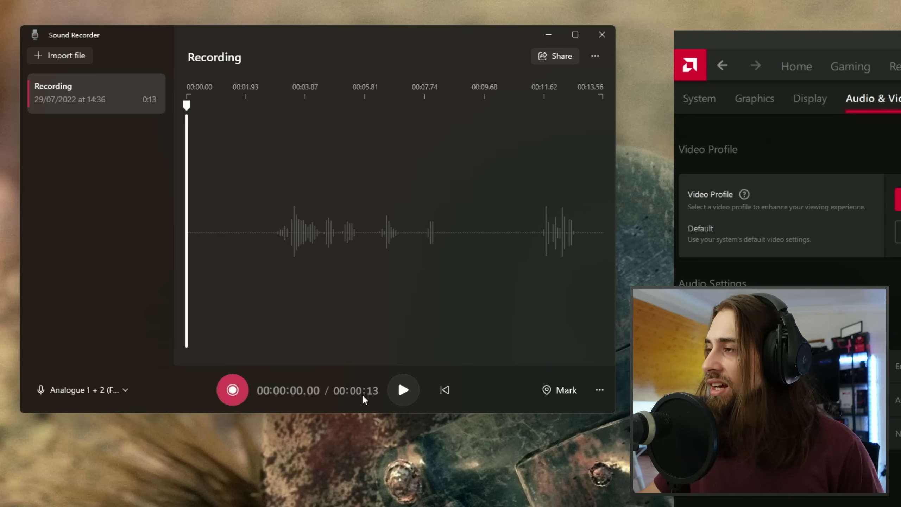
Play back the test recording, pause it, and move the playhead back to about 2 seconds.
click(406, 395)
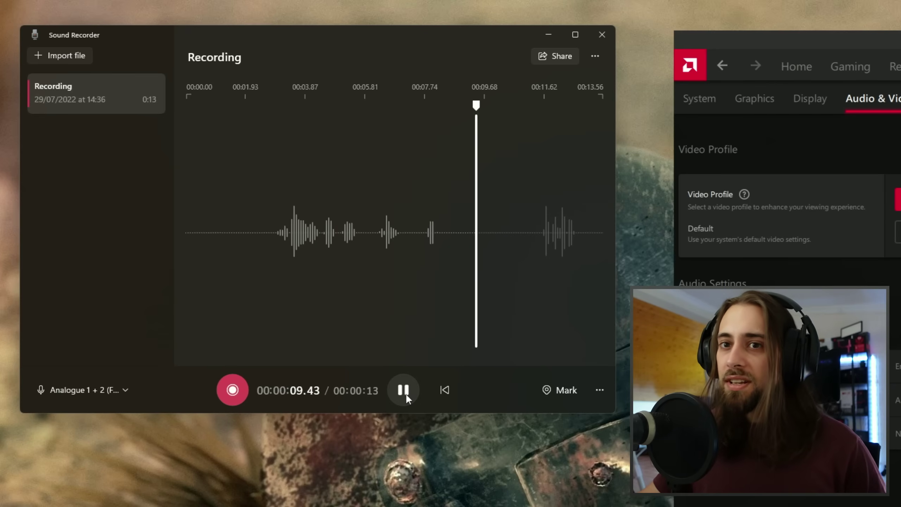
click(403, 389)
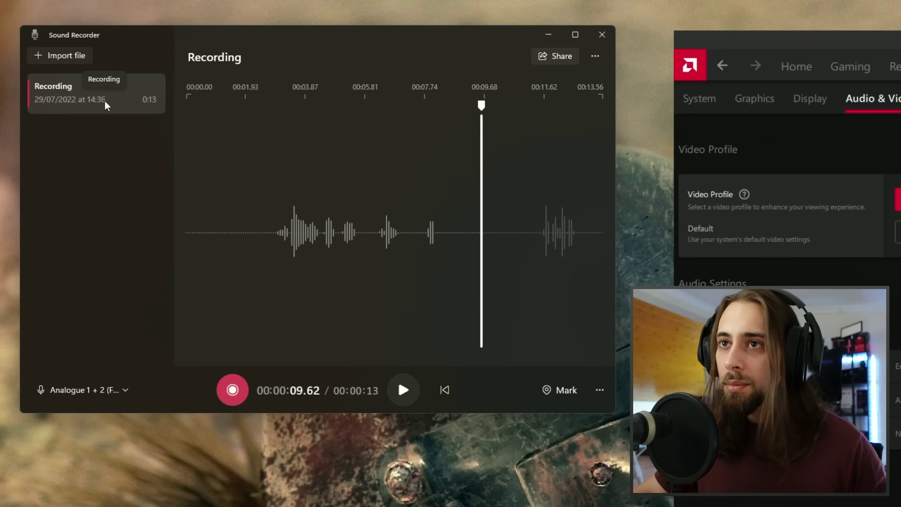
click(251, 206)
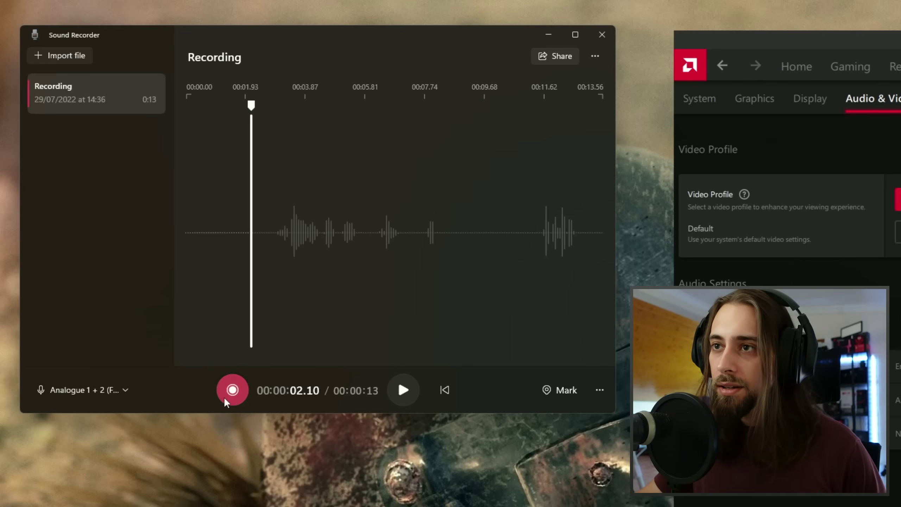
click(232, 390)
click(392, 390)
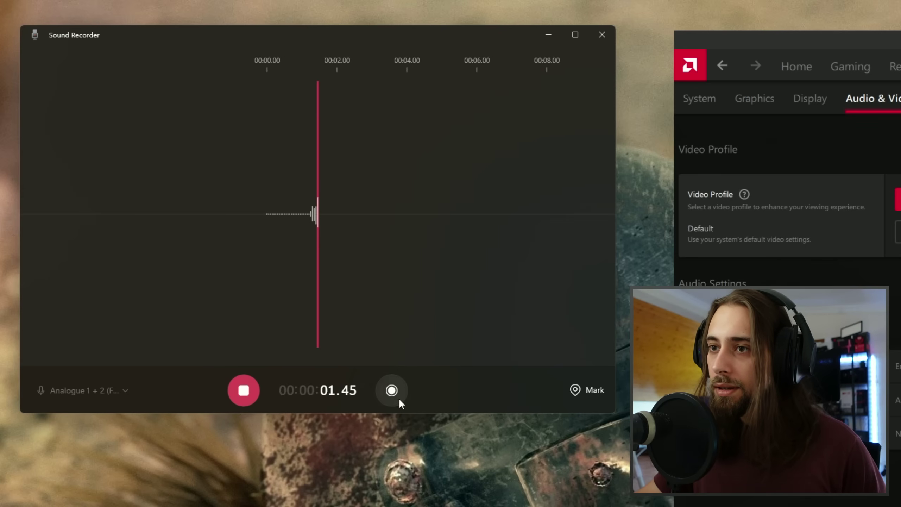
click(243, 390)
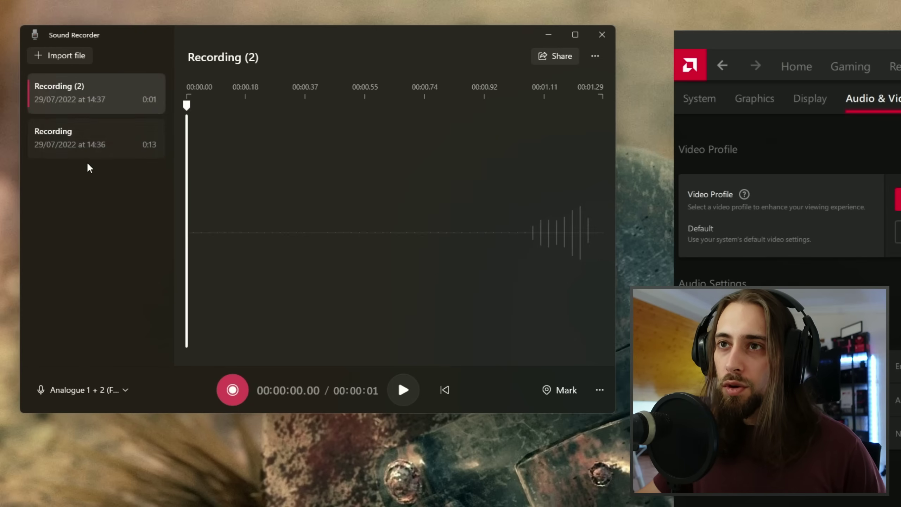
click(89, 145)
right_click(104, 91)
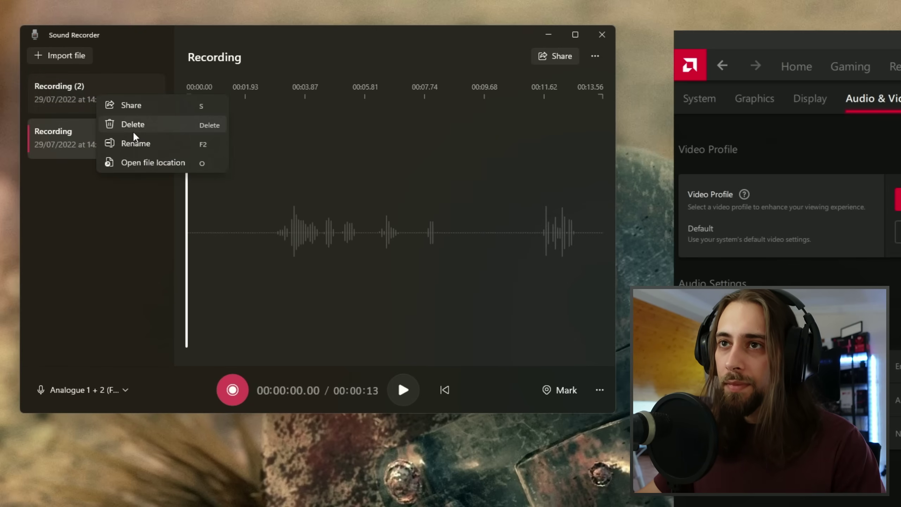
click(141, 125)
click(251, 256)
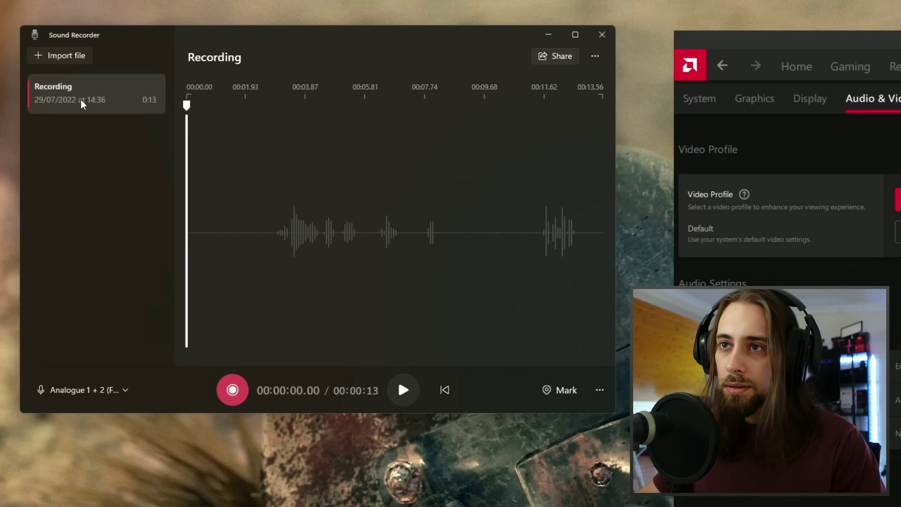
Rename the 13-second test recording as Normal 1.
right_click(83, 93)
click(135, 138)
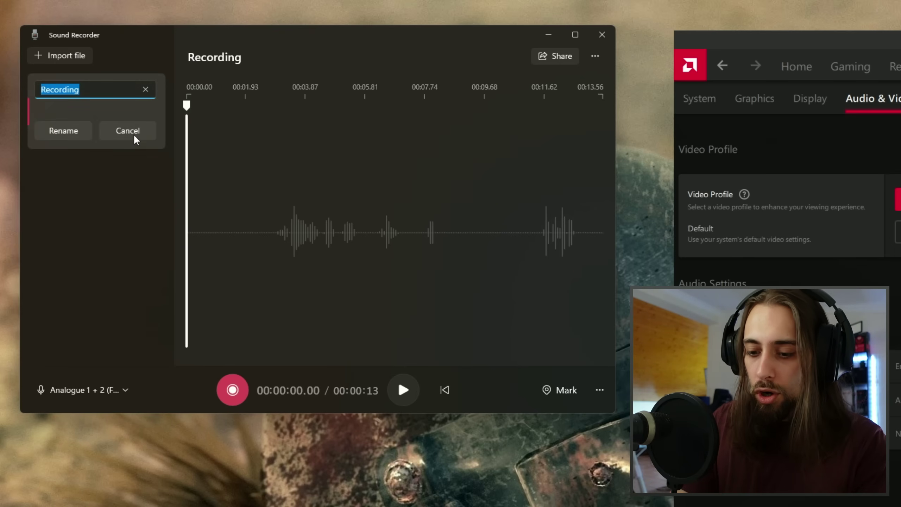
key(Return)
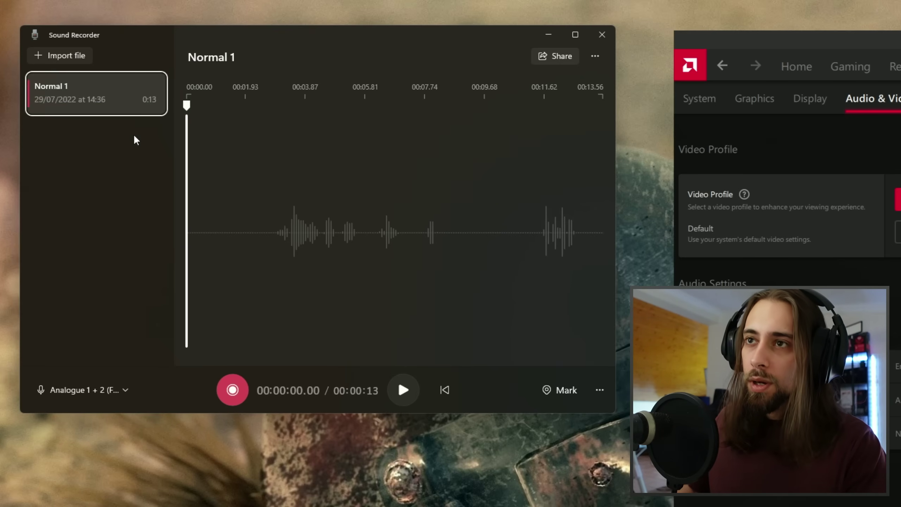
Switch the microphone to Microphone (AMD Streaming Audio Device) and record a second test clip of about 14 seconds.
click(107, 390)
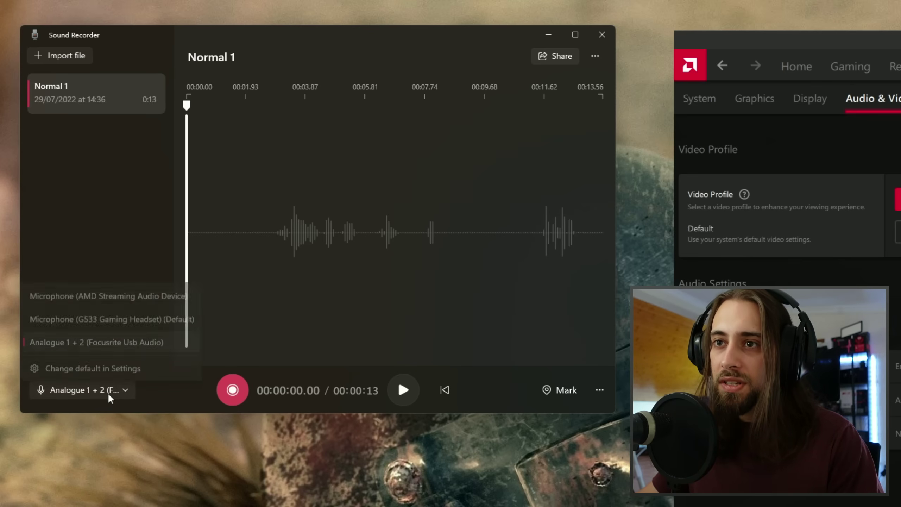
click(114, 298)
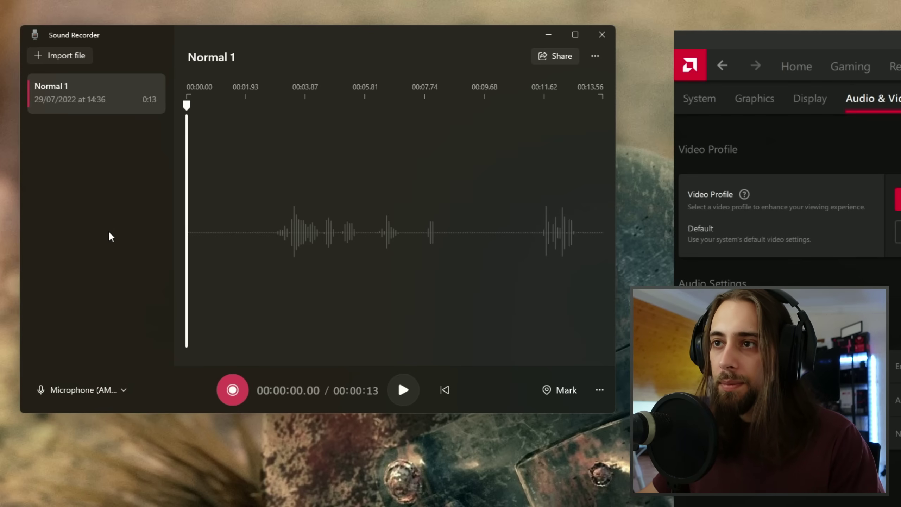
click(234, 391)
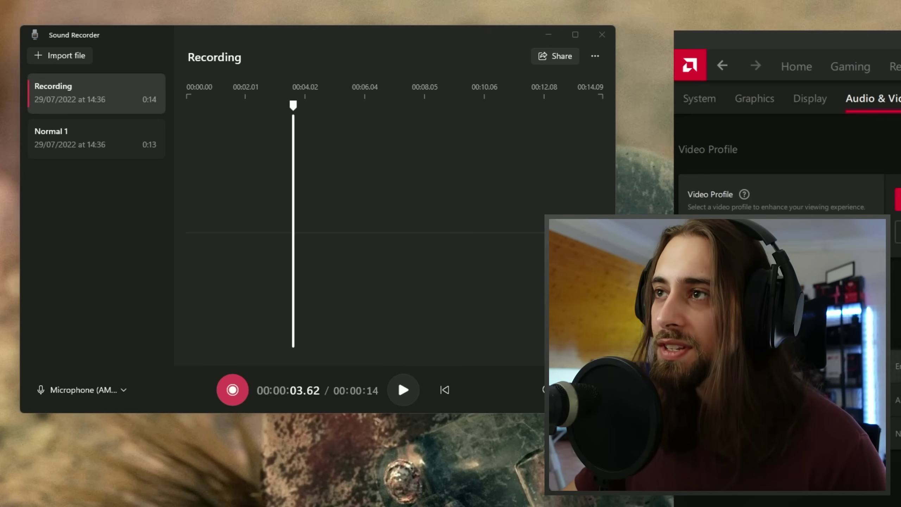
Keep Microphone (AMD Streaming Audio Device) selected as the microphone and record a test clip of about 5 seconds.
click(103, 389)
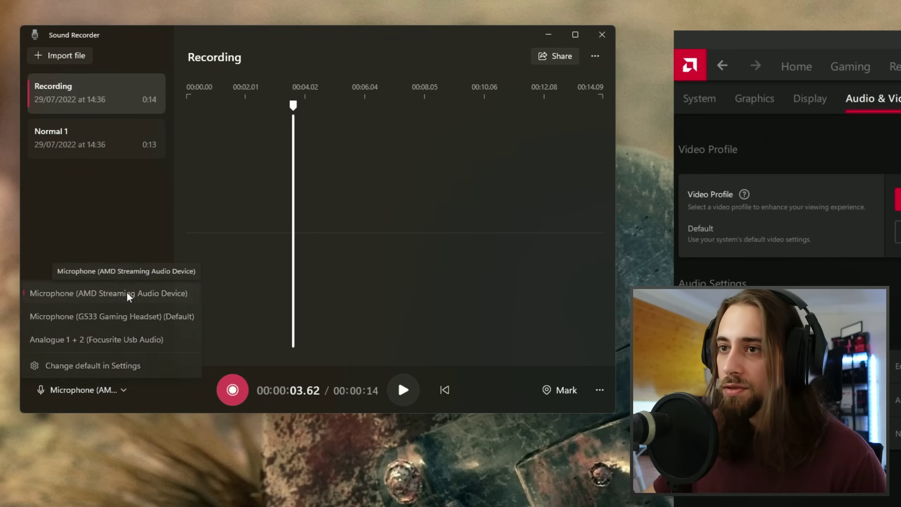
click(128, 294)
click(232, 390)
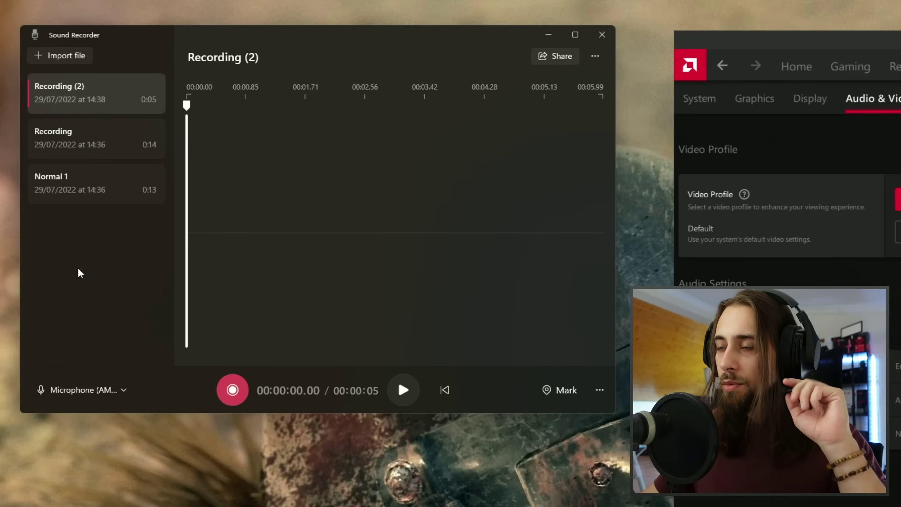
Record a test clip of about 10 seconds with Microphone (G533 Gaming Headset) (Default) and play it back.
click(76, 400)
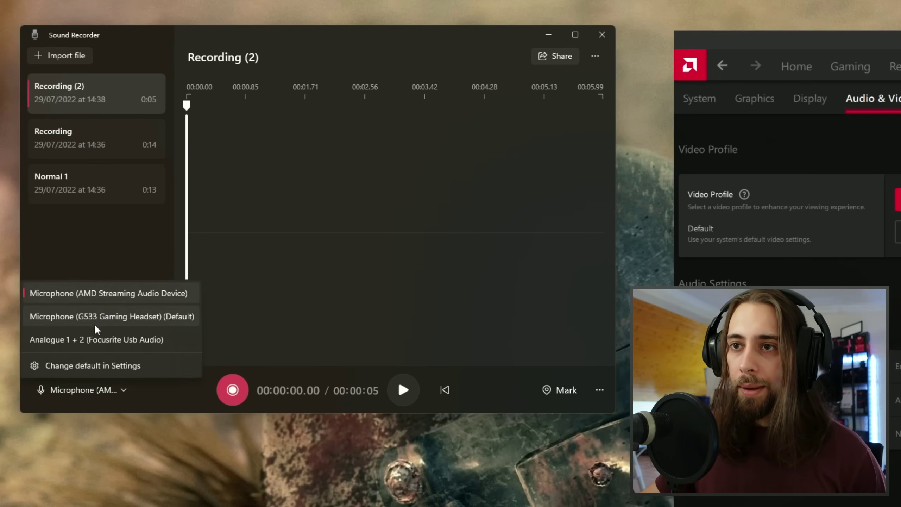
click(100, 321)
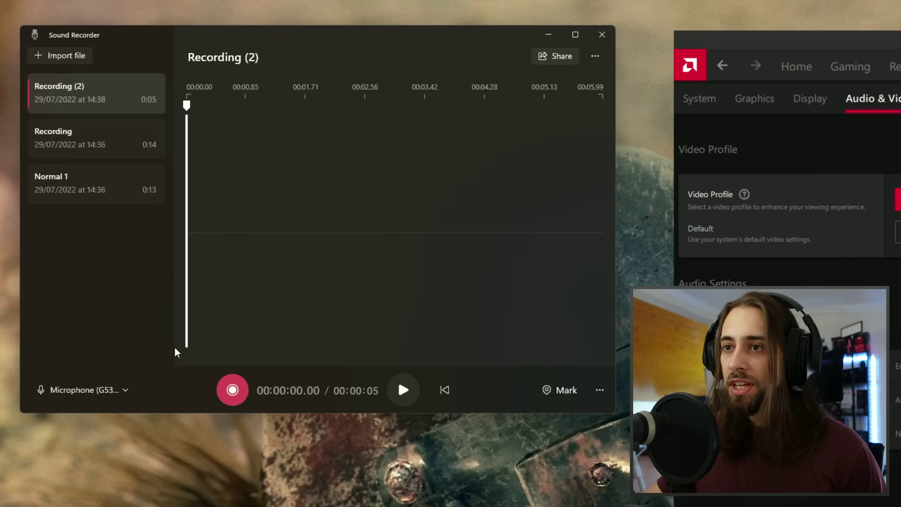
click(232, 390)
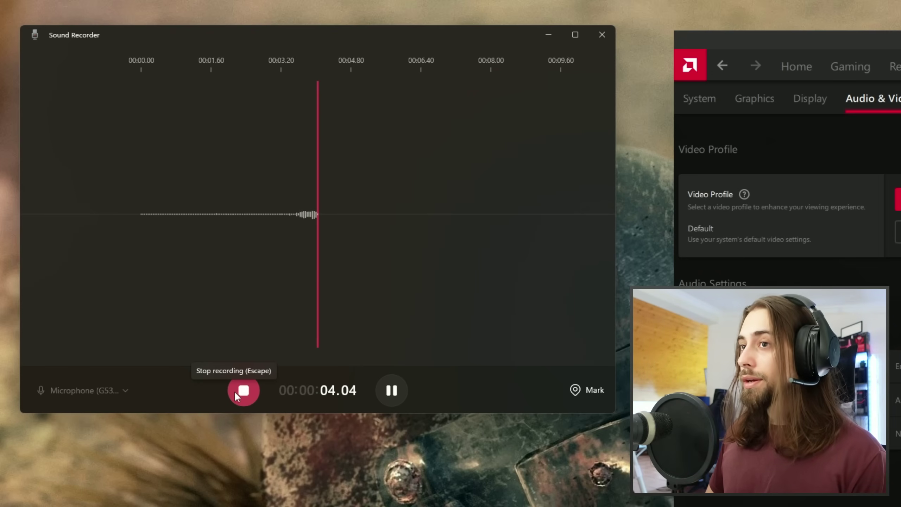
click(234, 391)
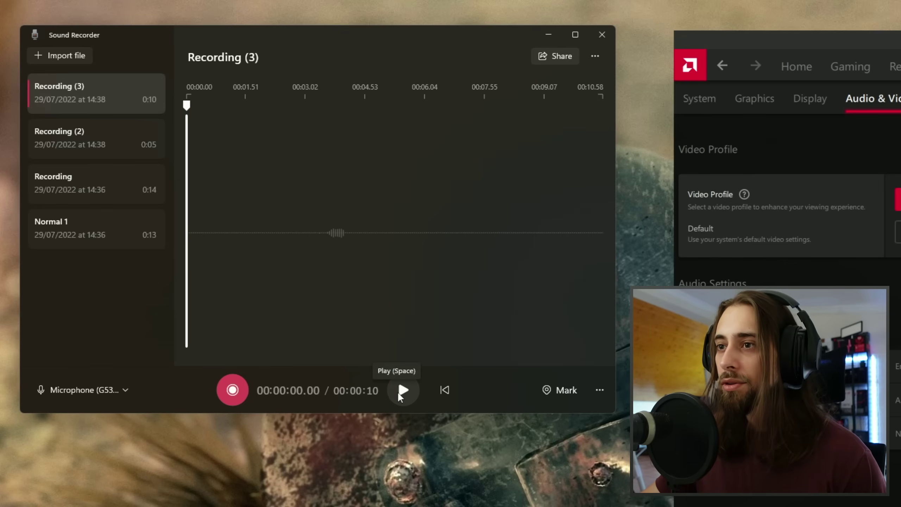
click(398, 394)
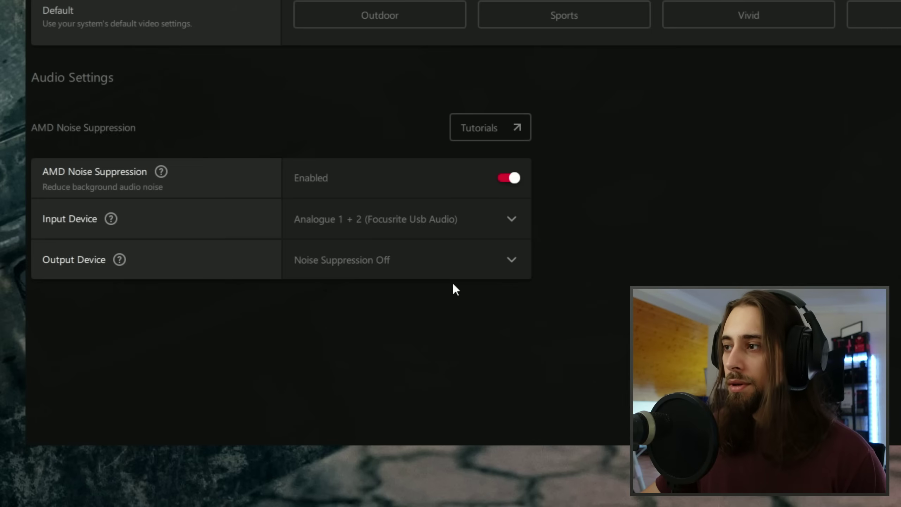
In Adrenalin Edition, set the AMD Noise Suppression input device to Microphone (G533 Gaming Headset) (Default).
click(439, 230)
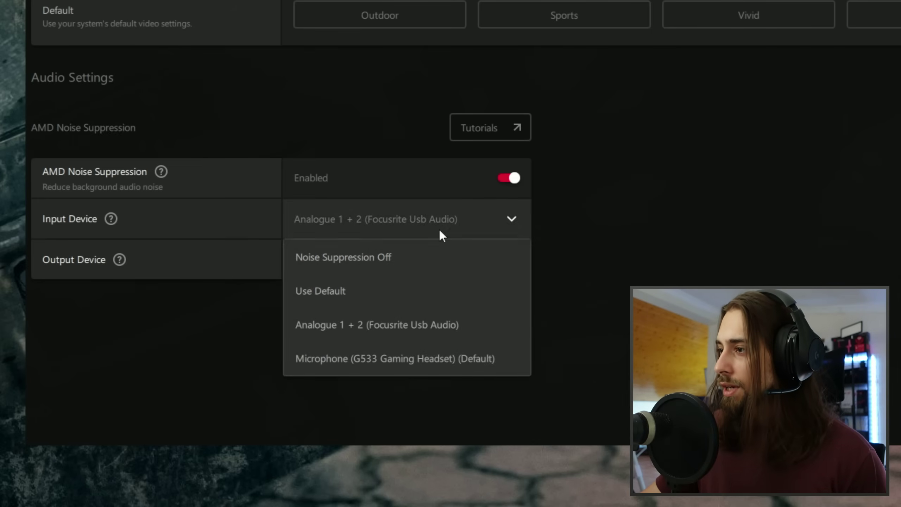
click(403, 349)
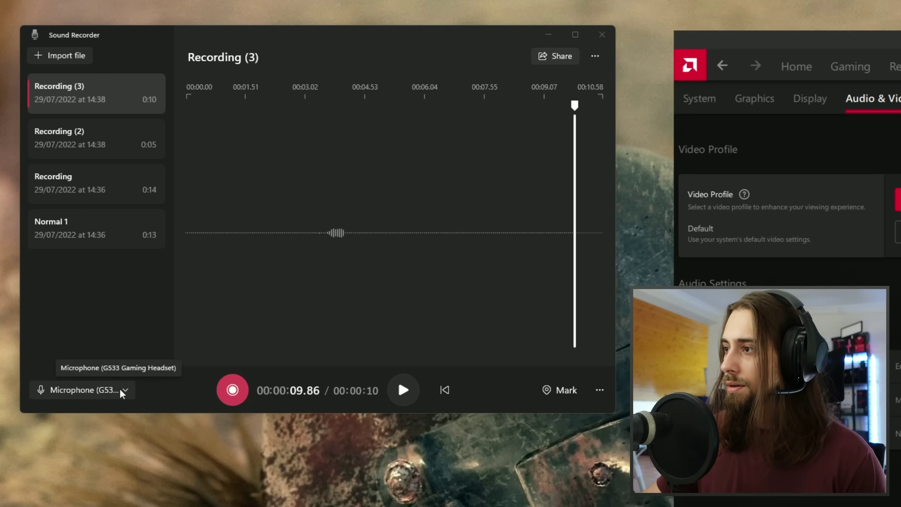
Back in Sound Recorder, switch the microphone to Microphone (AMD Streaming Audio Device) and record a test clip of about 9 seconds.
click(121, 390)
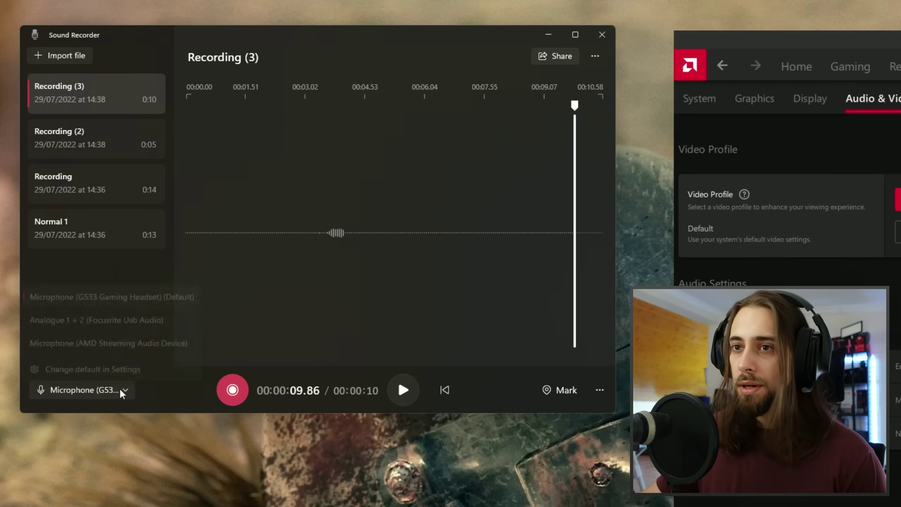
click(118, 341)
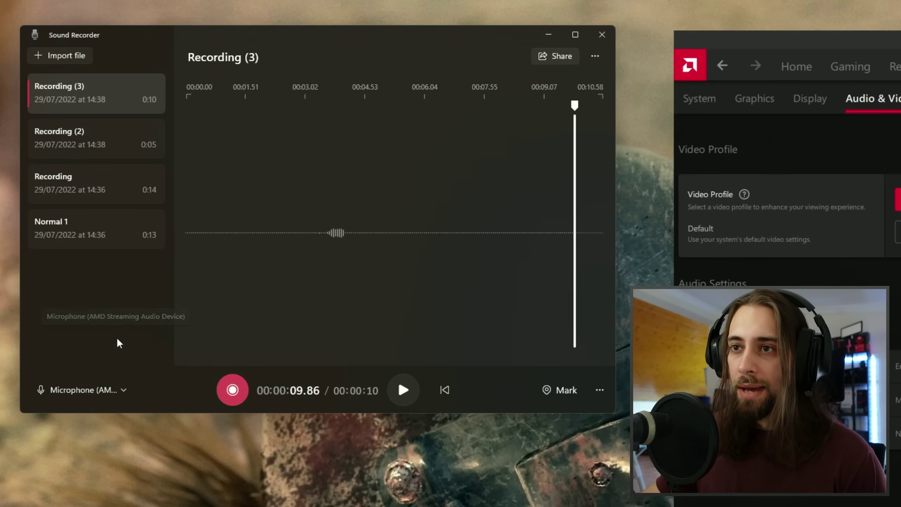
click(231, 390)
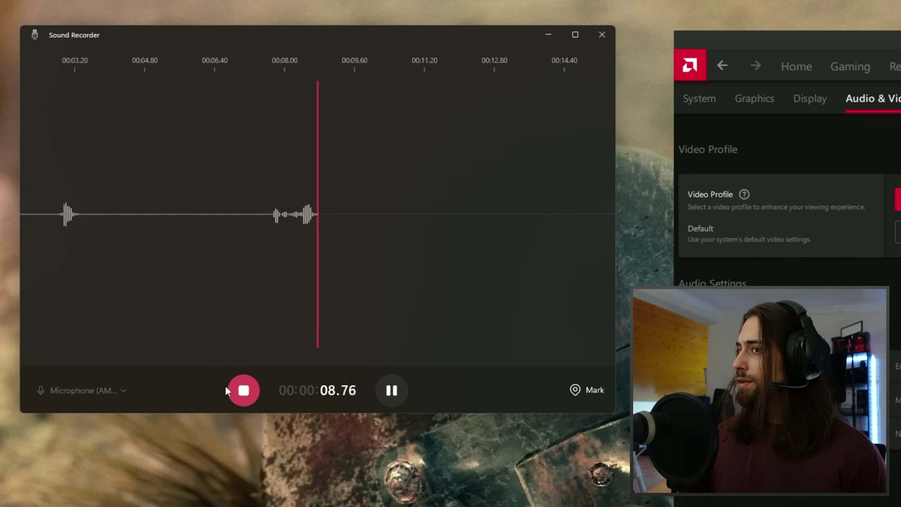
click(236, 388)
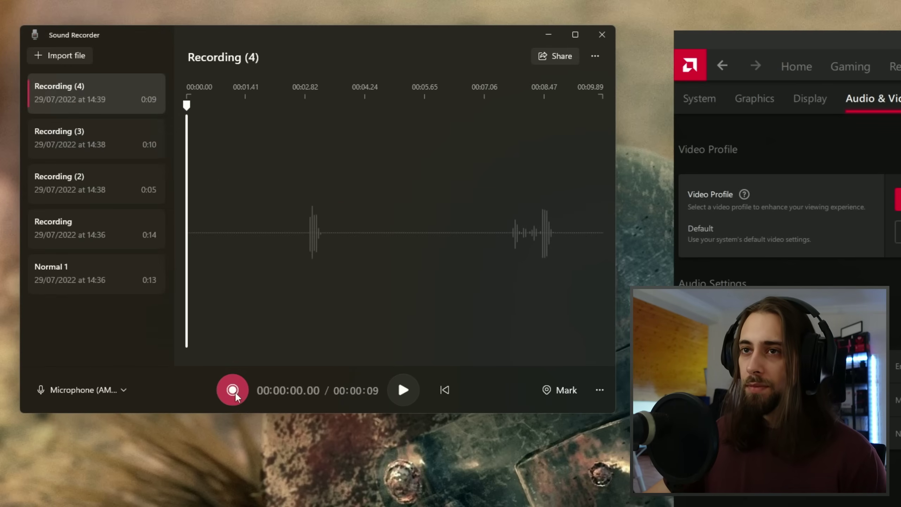
Play back the 10-second Recording (3) and the 9-second Recording (4) to compare the headset with and without noise suppression.
click(111, 153)
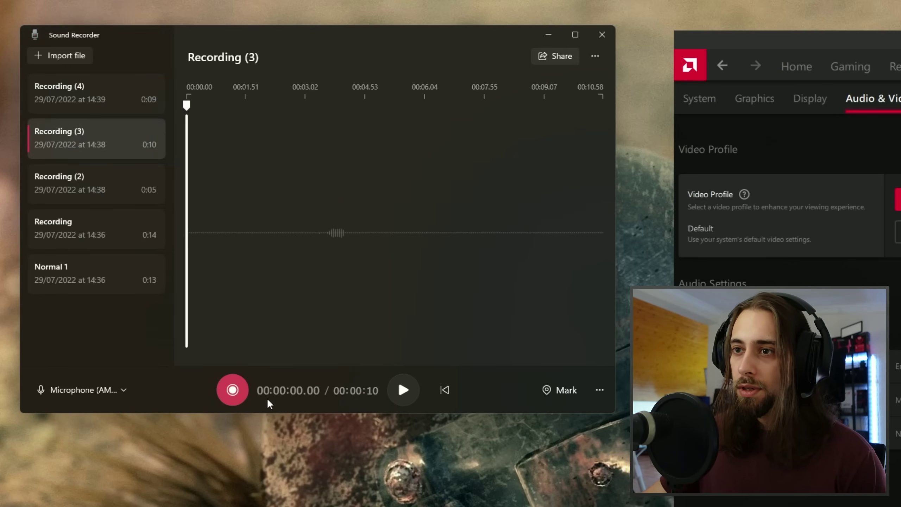
click(400, 392)
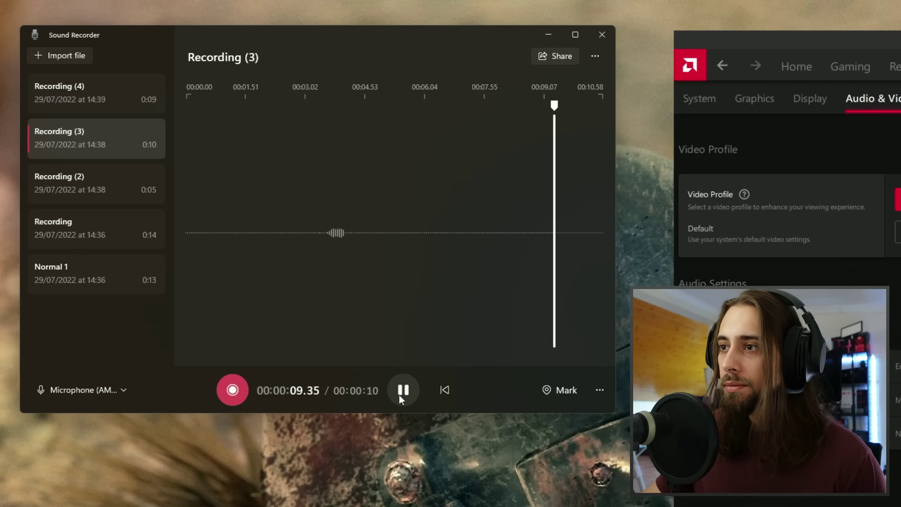
click(77, 88)
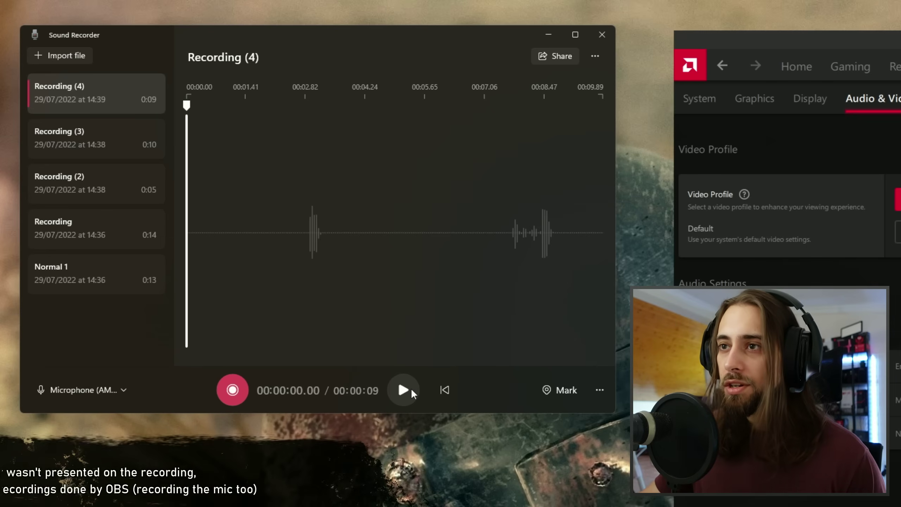
click(411, 388)
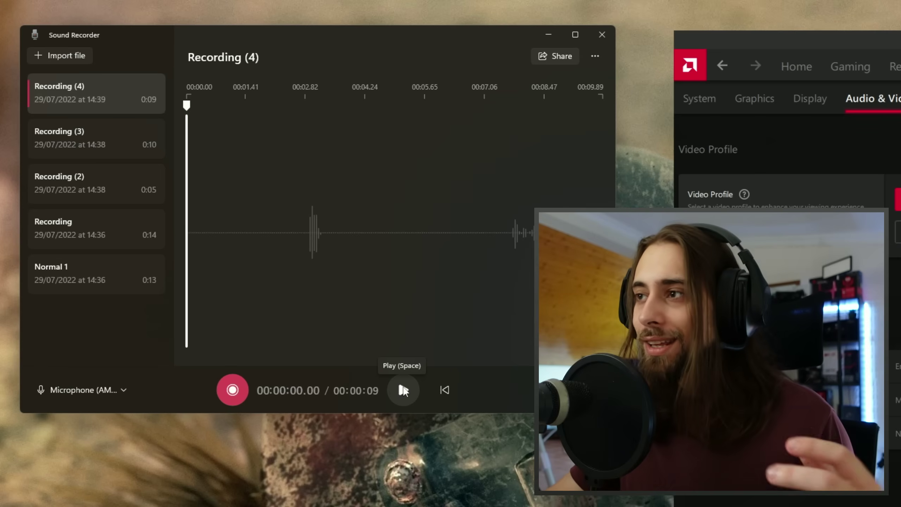
Replay Recording (3), pausing at about 5 seconds, and Recording (4), pausing at about 6 seconds, to compare their background noise again.
click(109, 152)
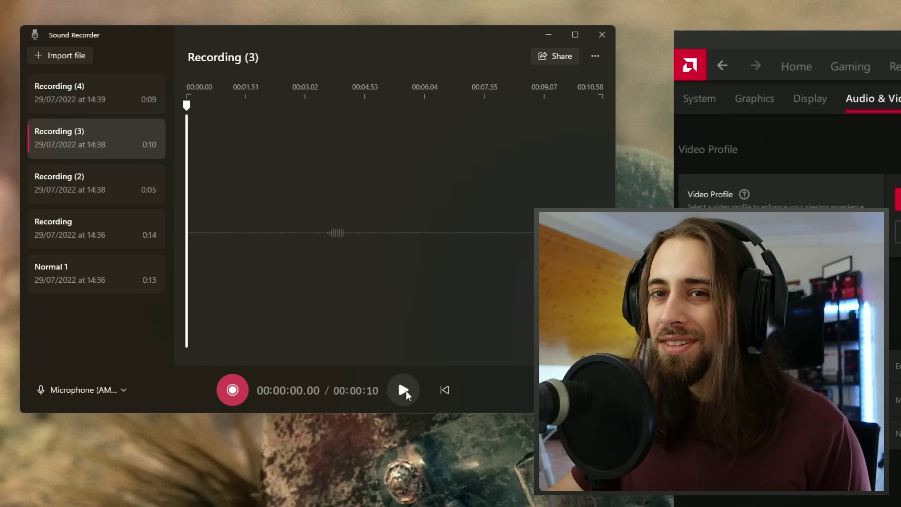
click(405, 390)
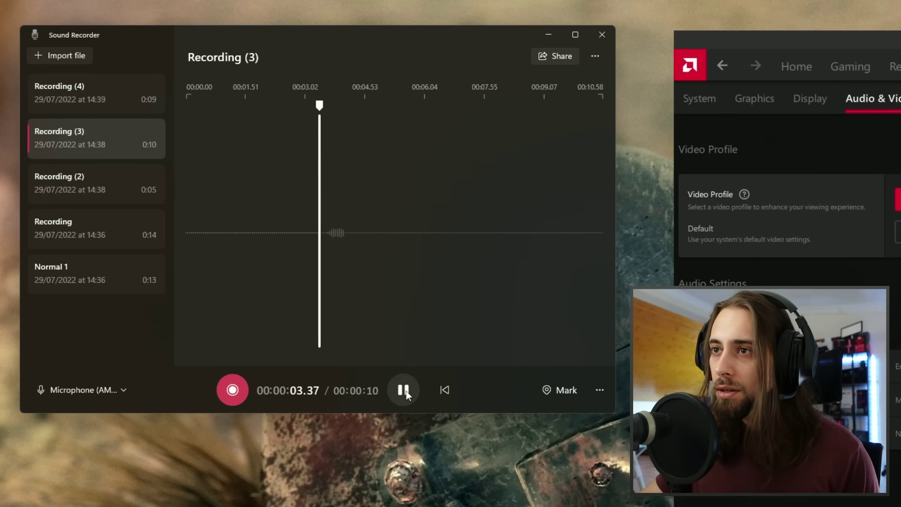
click(407, 392)
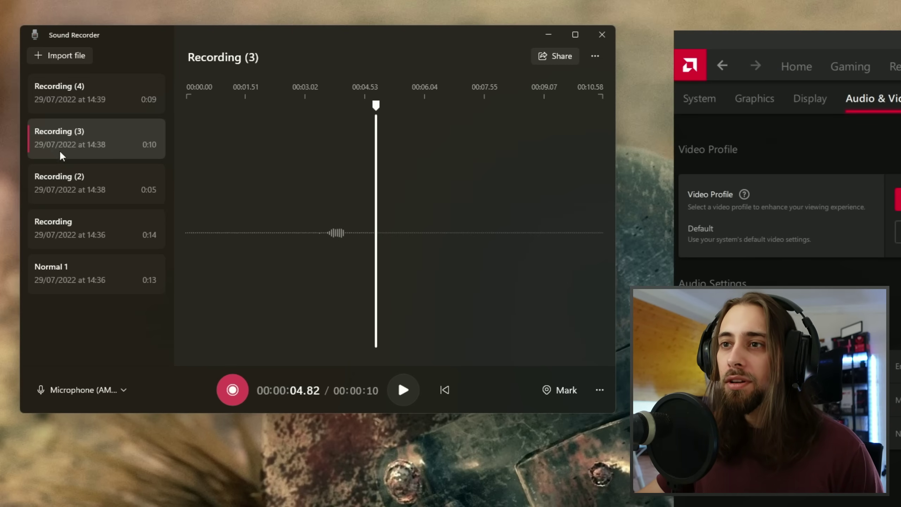
click(100, 103)
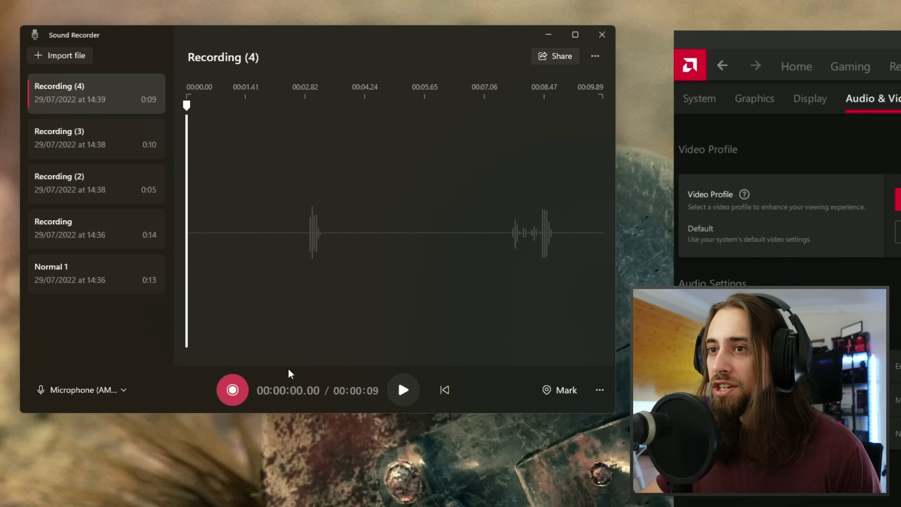
click(403, 390)
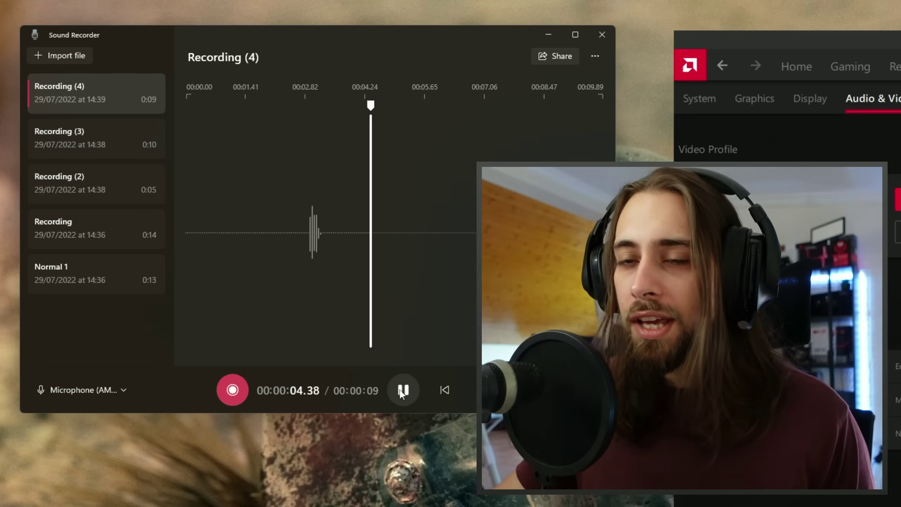
click(402, 390)
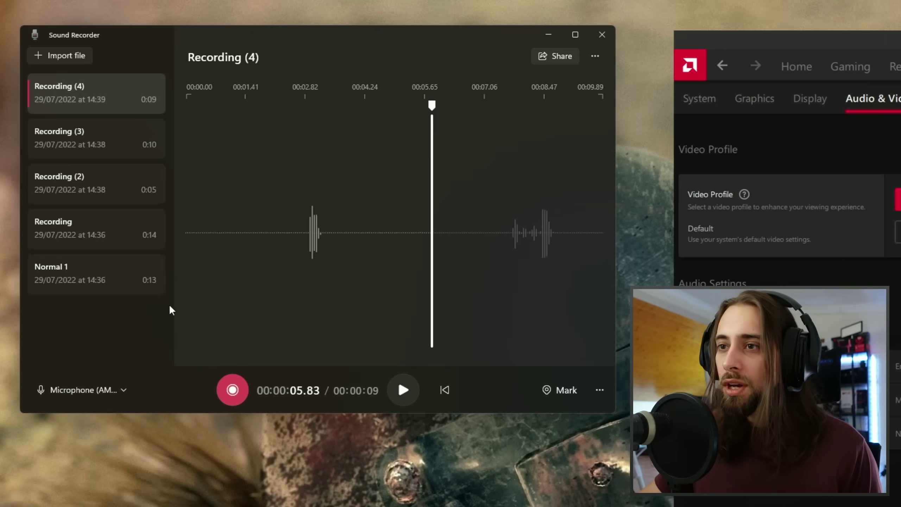
Record a noise test of about 11 seconds with Microphone (G533 Gaming Headset) (Default) and play it back to about 10 seconds.
click(82, 390)
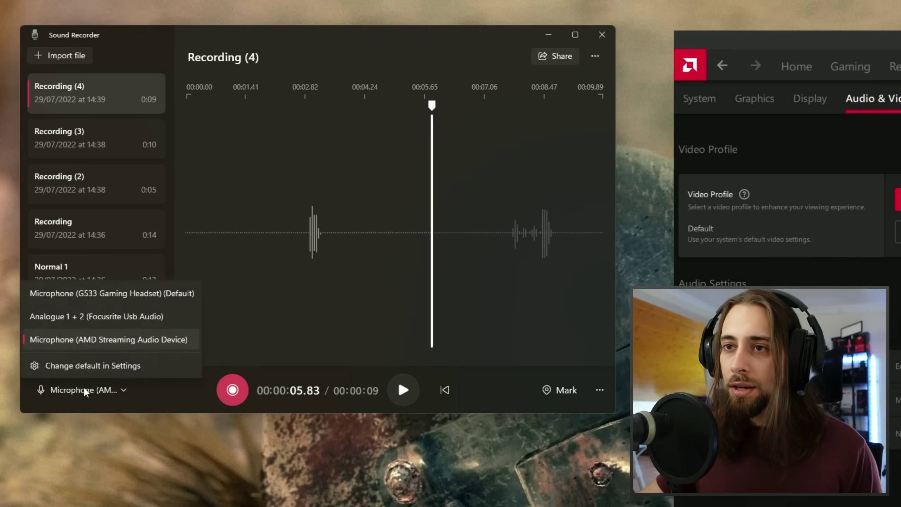
click(86, 296)
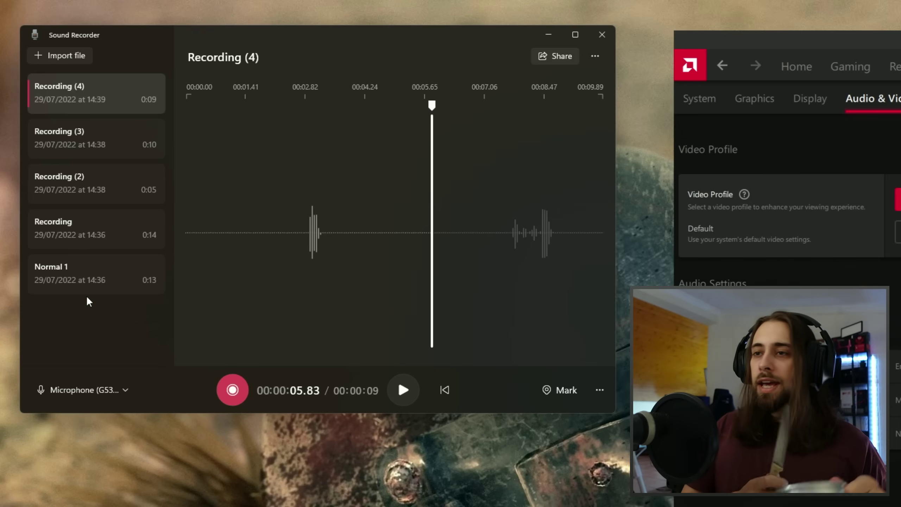
click(225, 392)
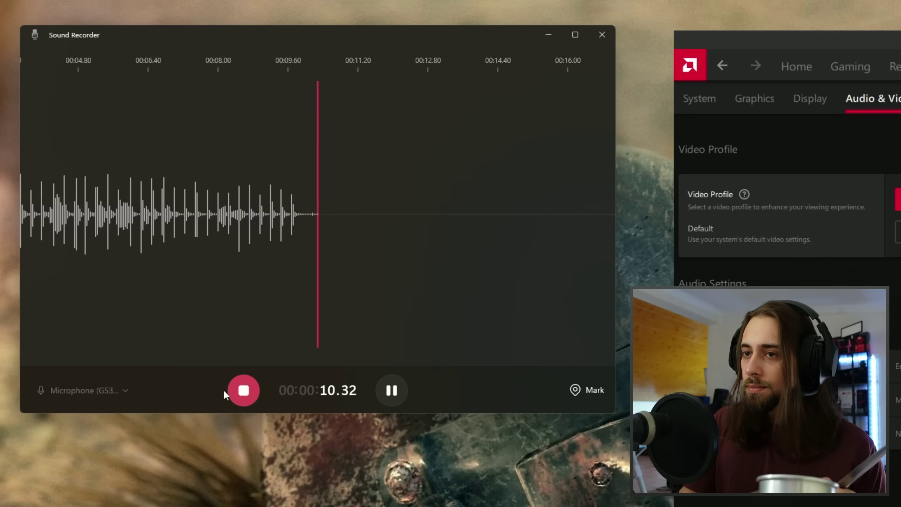
click(247, 397)
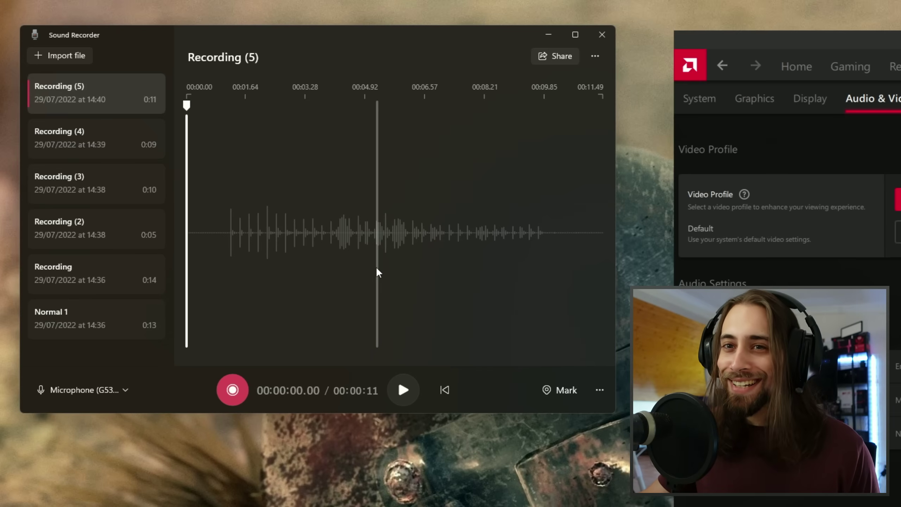
click(402, 400)
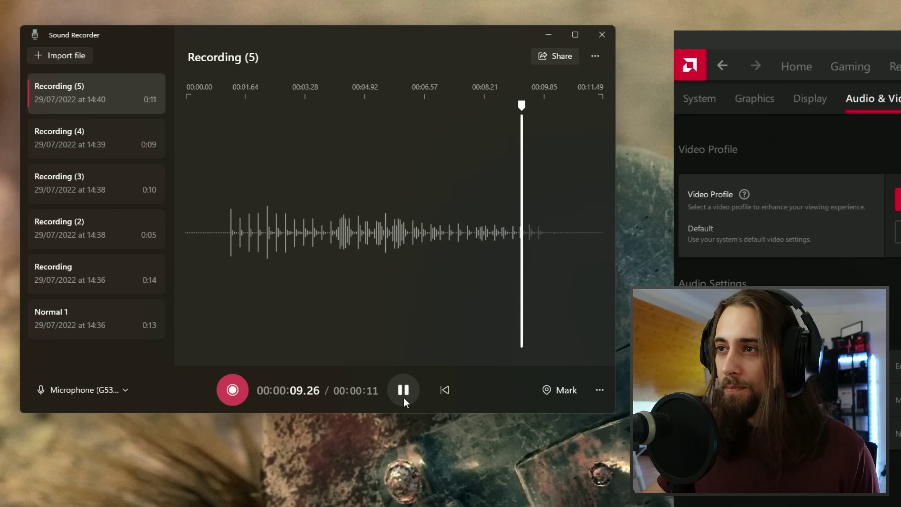
click(403, 391)
Switch the microphone to Microphone (AMD Streaming Audio Device) and record a noise test of about 18 seconds.
click(54, 390)
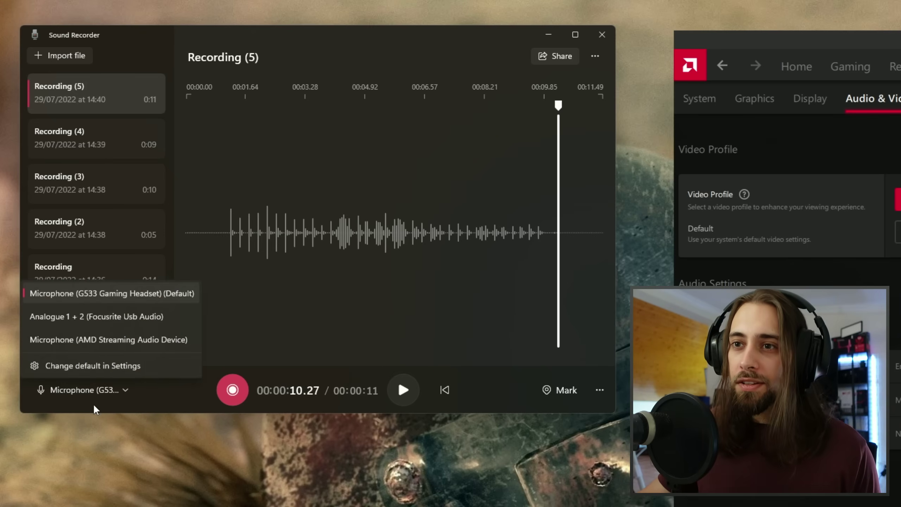
click(110, 338)
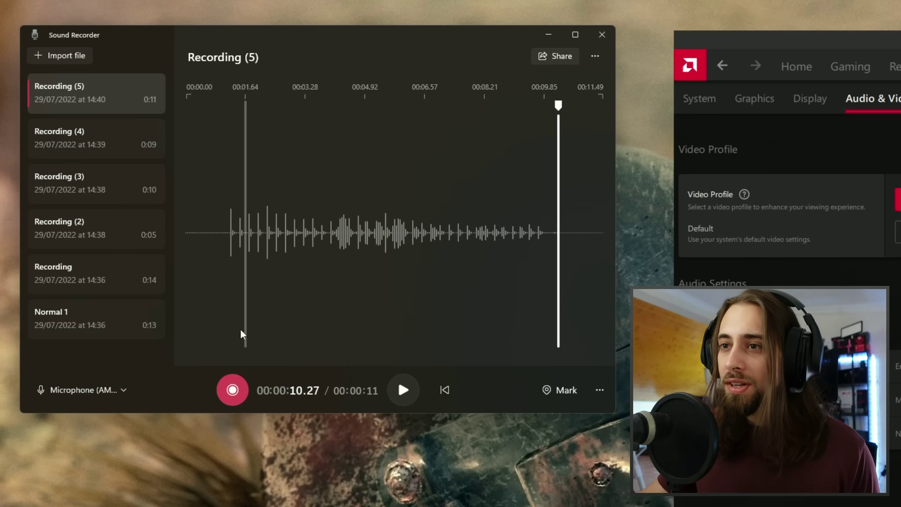
click(242, 392)
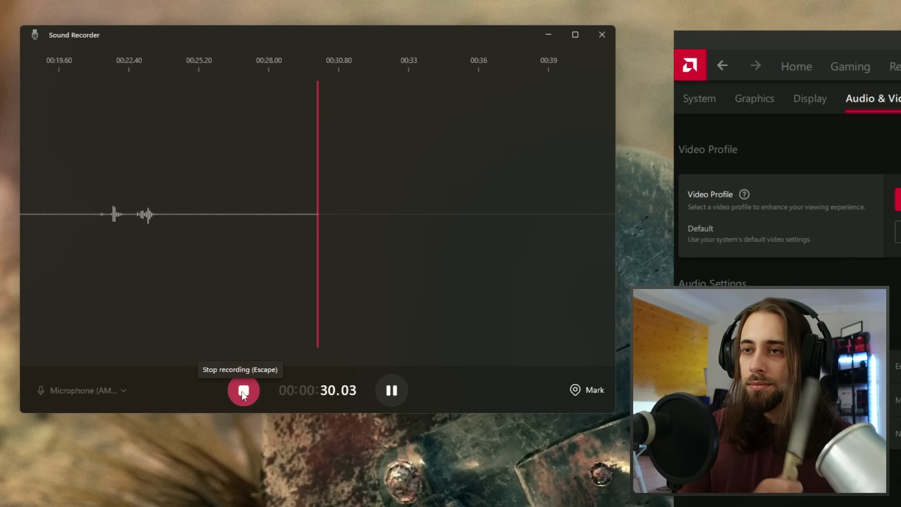
click(241, 390)
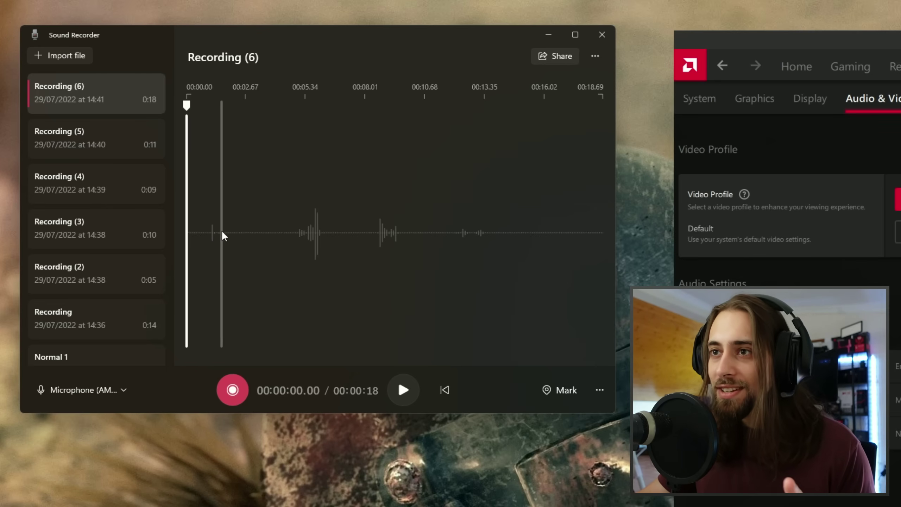
Play the 18-second noise test to about 14 seconds, pause it, and replay it from near its start.
click(403, 390)
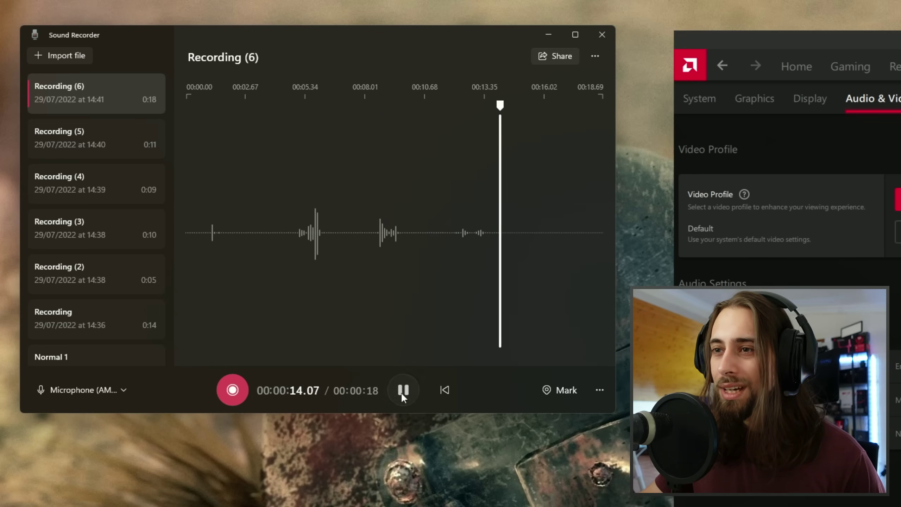
click(403, 390)
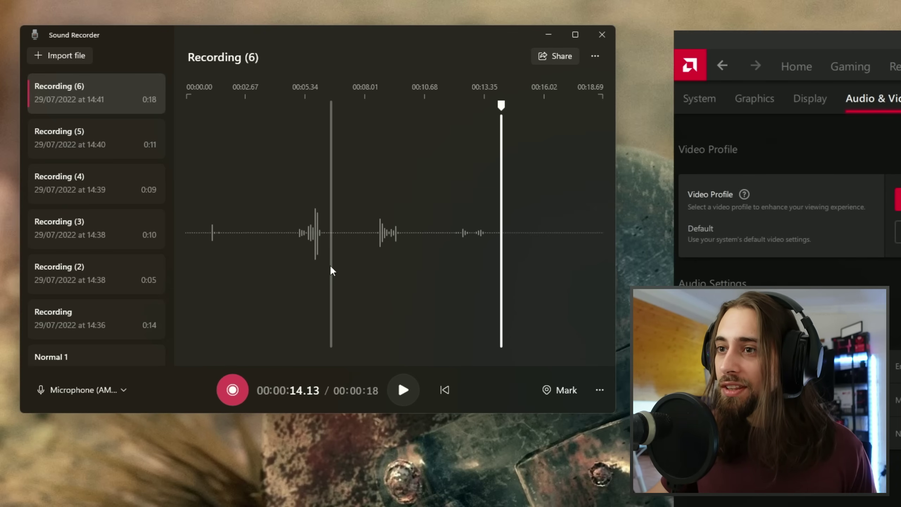
click(222, 224)
click(401, 396)
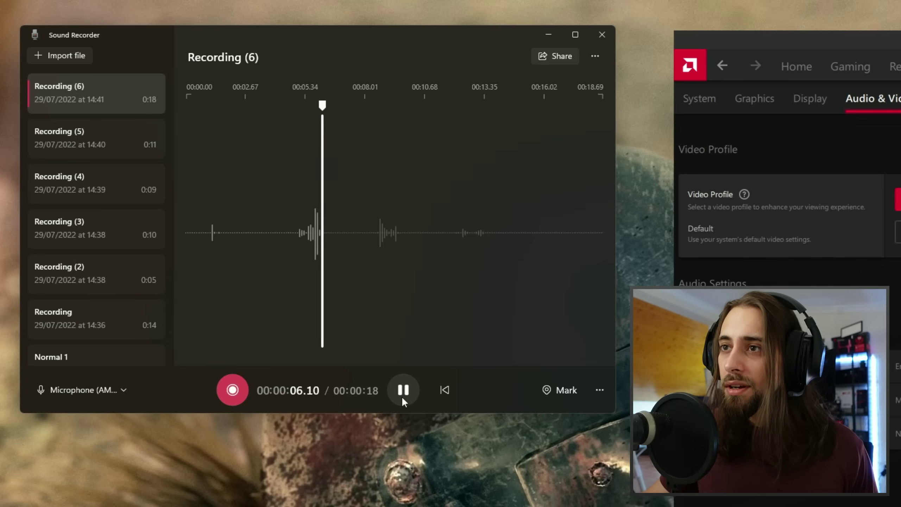
Record a noise test of about 12 seconds with Microphone (G533 Gaming Headset) (Default) and play it back to about 8 seconds.
click(402, 396)
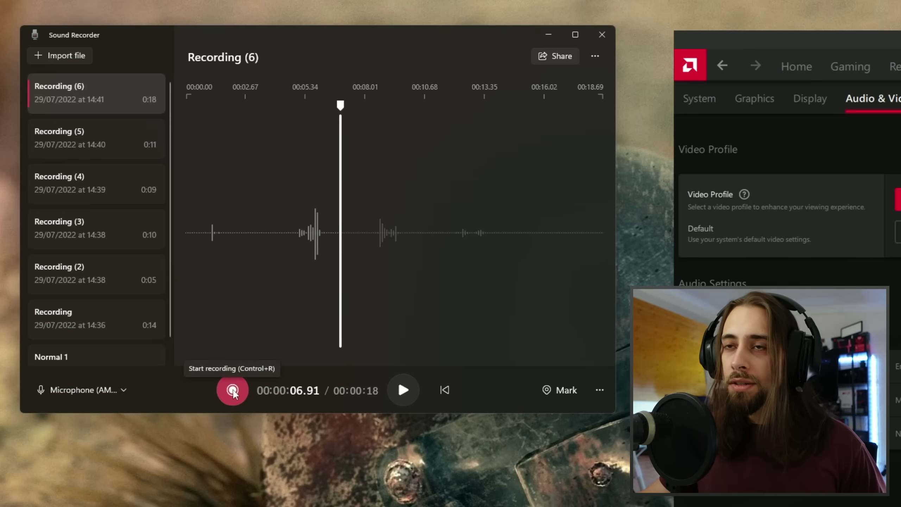
click(91, 394)
click(117, 294)
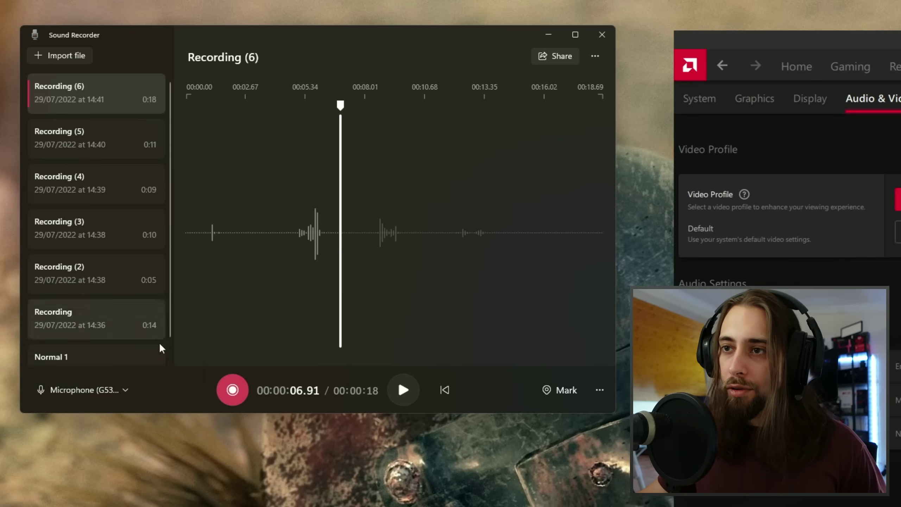
click(231, 390)
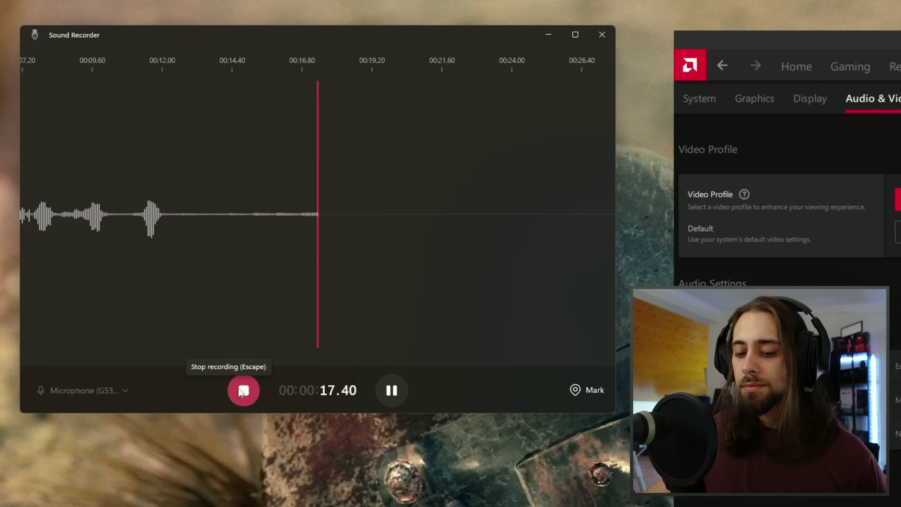
click(241, 391)
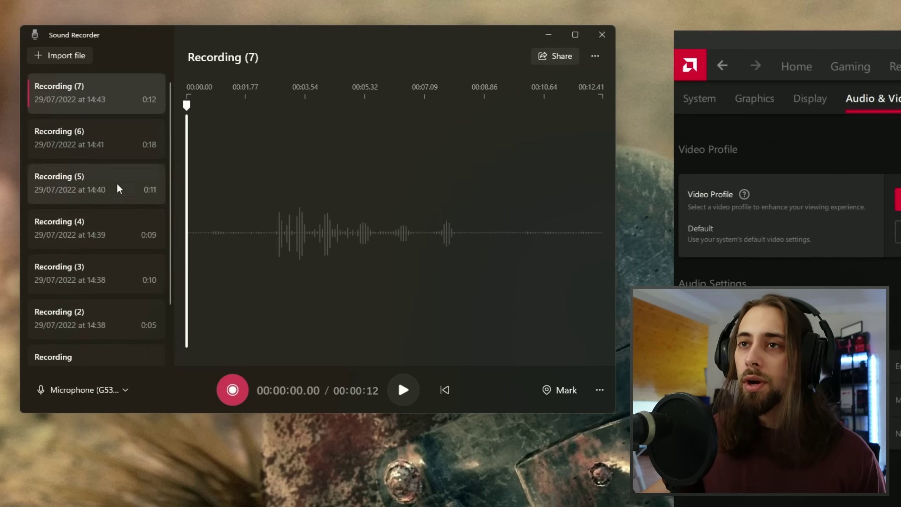
click(392, 396)
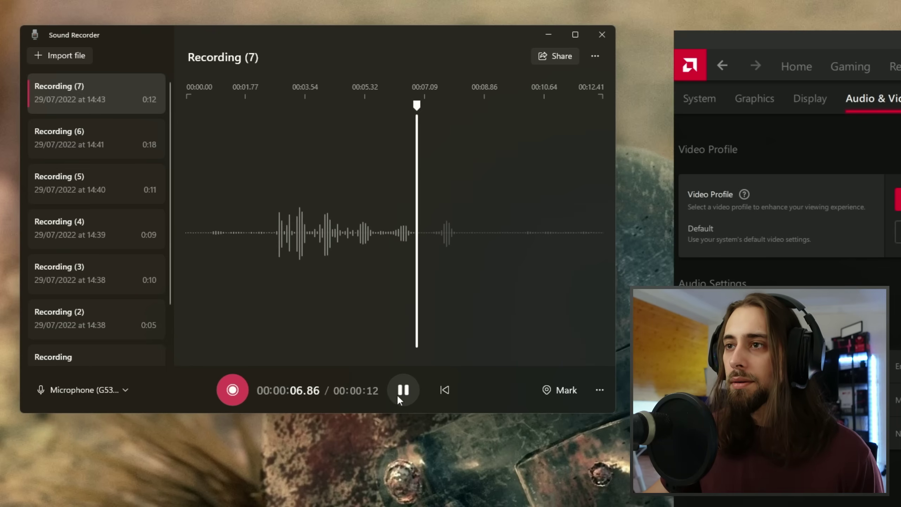
click(397, 394)
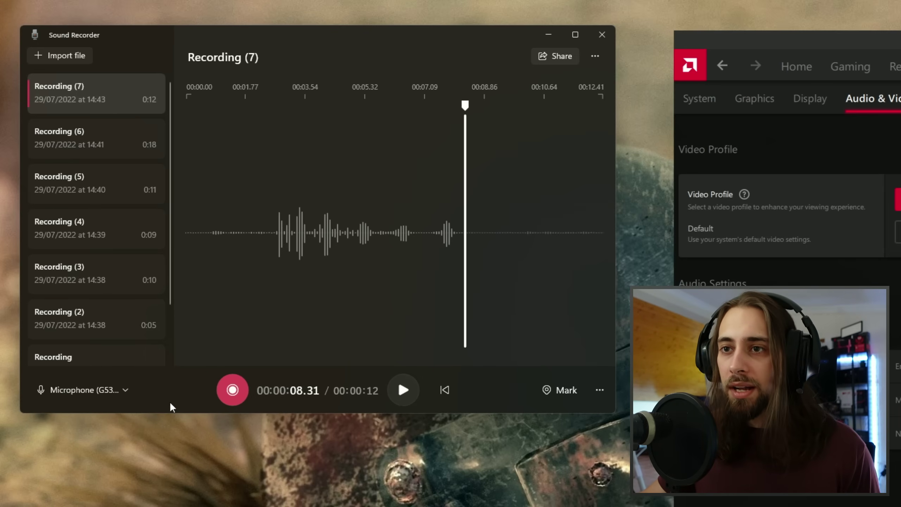
Record a noise test of about 17 seconds with Microphone (AMD Streaming Audio Device) and play it back to about 16 seconds.
click(104, 390)
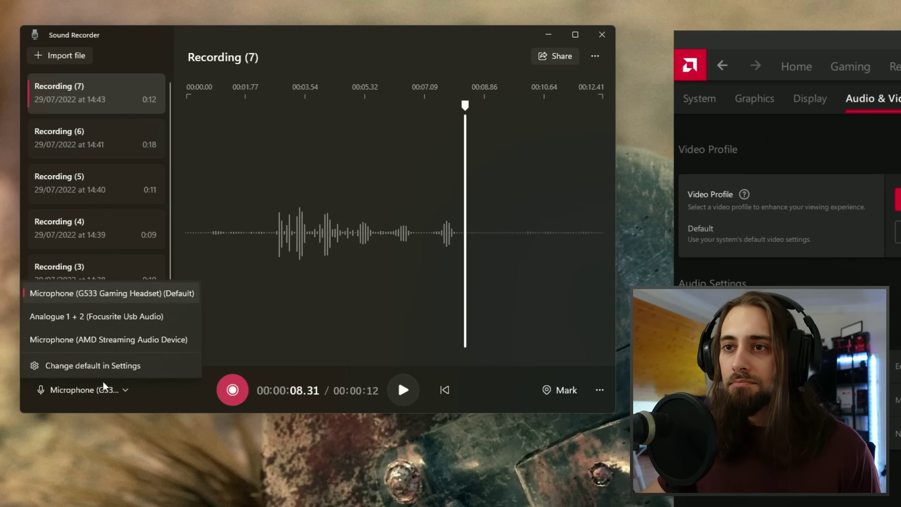
click(103, 339)
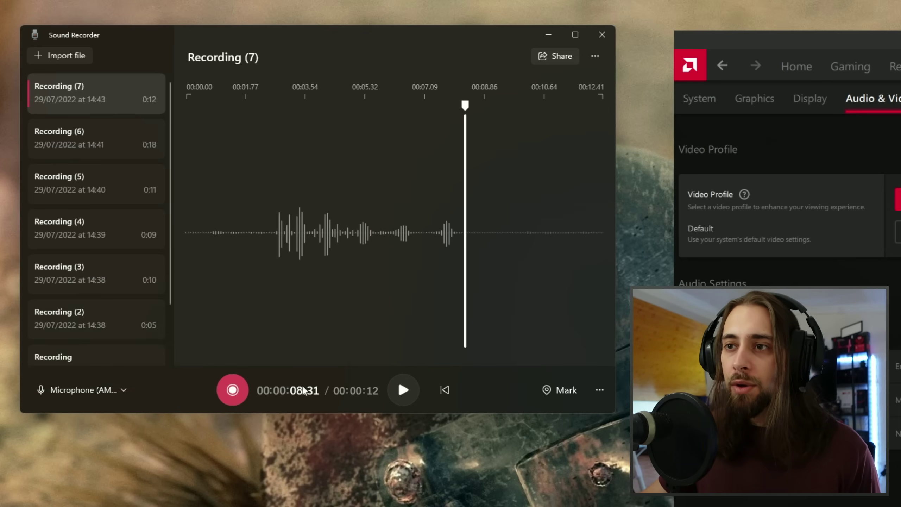
click(233, 393)
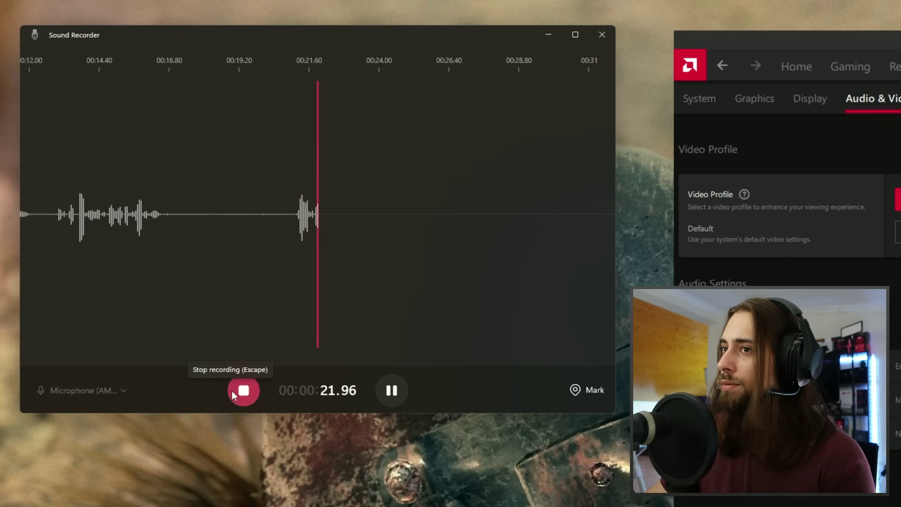
click(231, 390)
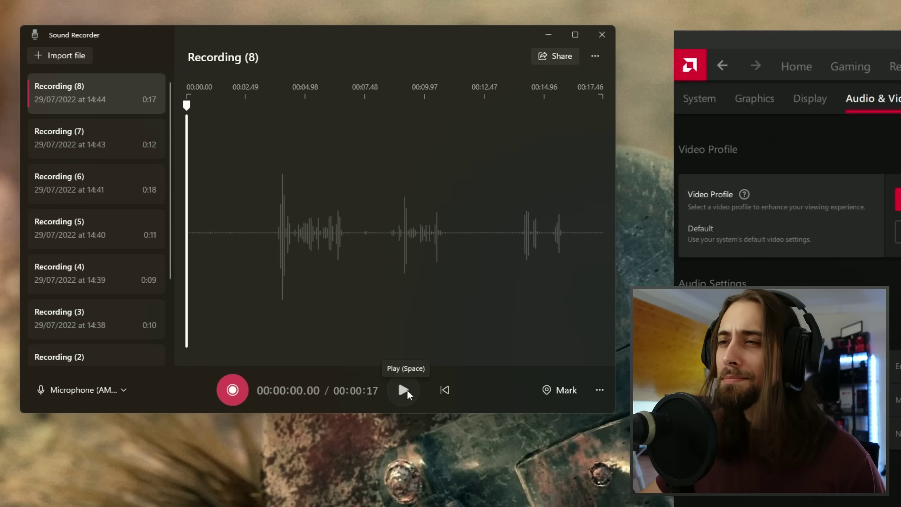
click(407, 392)
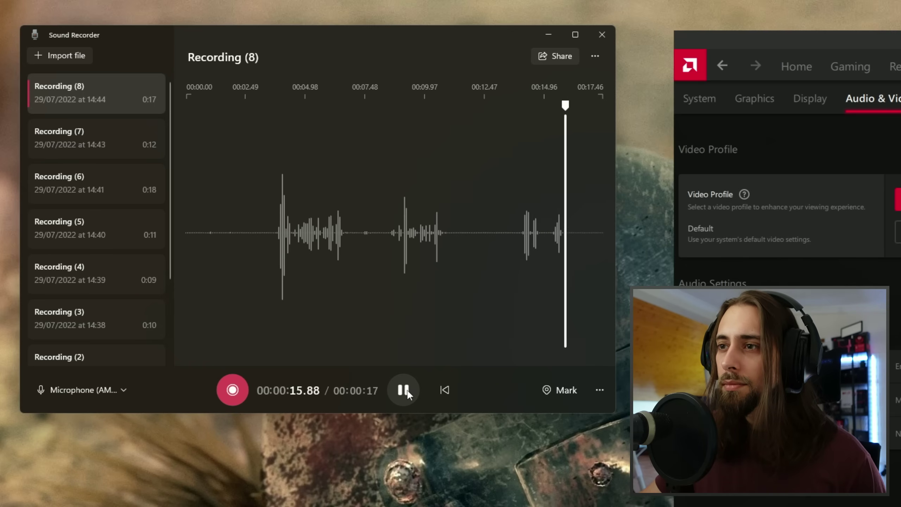
click(404, 390)
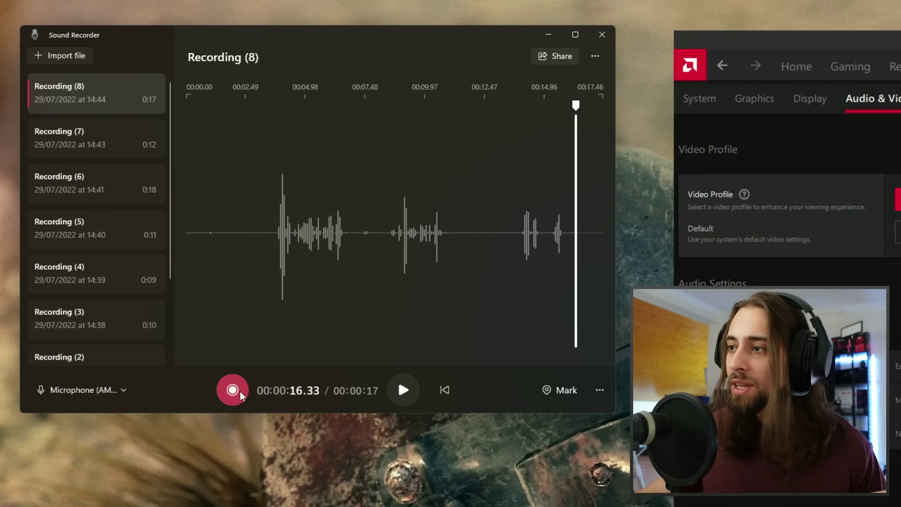
Record another noise test of about 26 seconds with the AMD microphone and play it back to about 24 seconds.
click(239, 390)
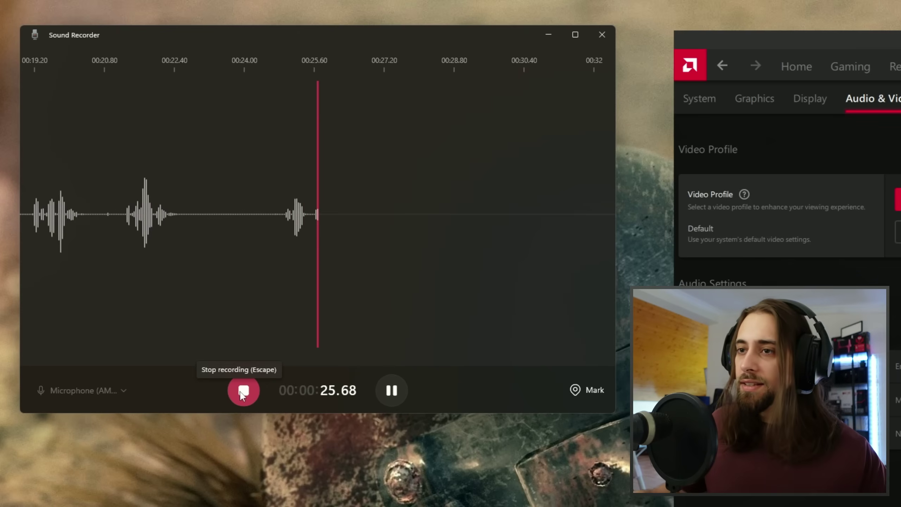
click(242, 391)
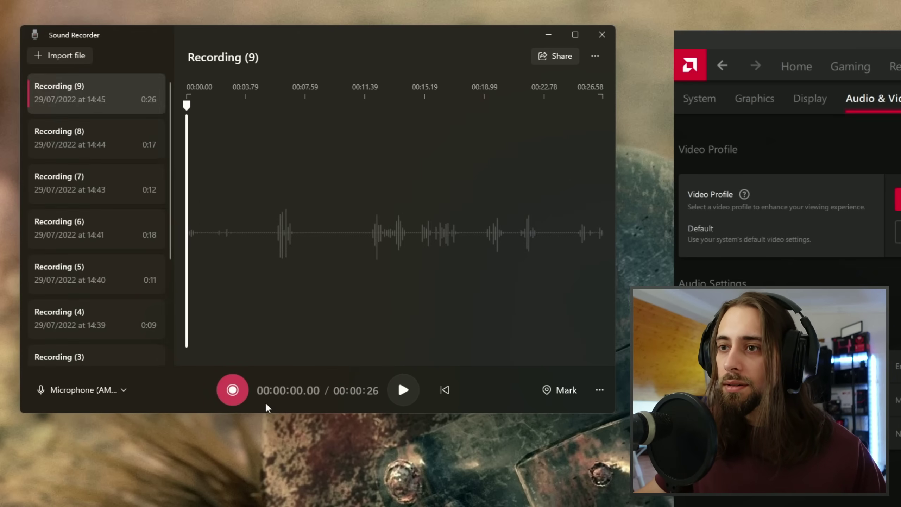
click(395, 396)
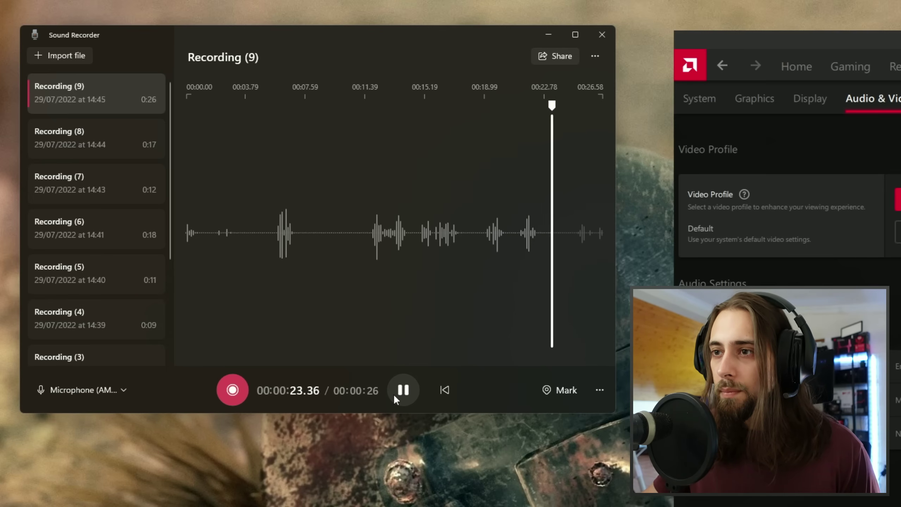
click(393, 393)
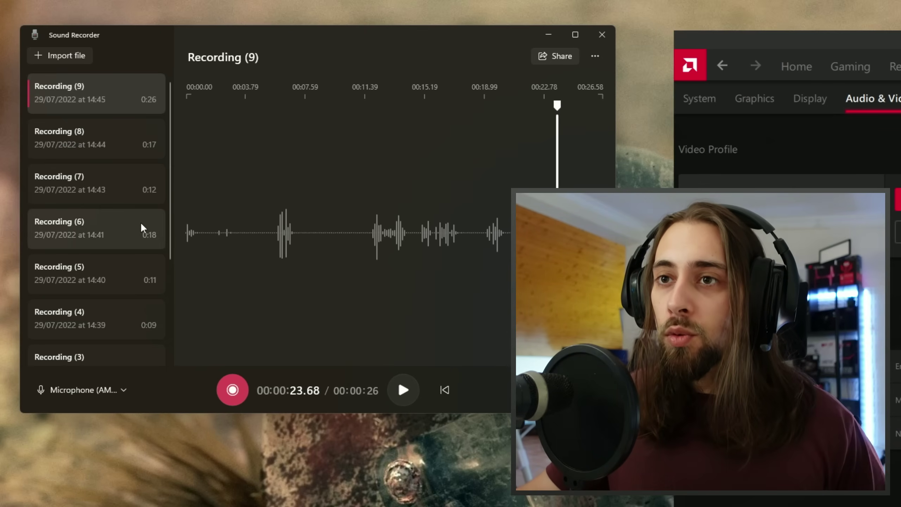
Replay Recording (5) to about 2 seconds, Recording (6) to about 7 seconds, and Recording (9) to compare their noise.
click(118, 259)
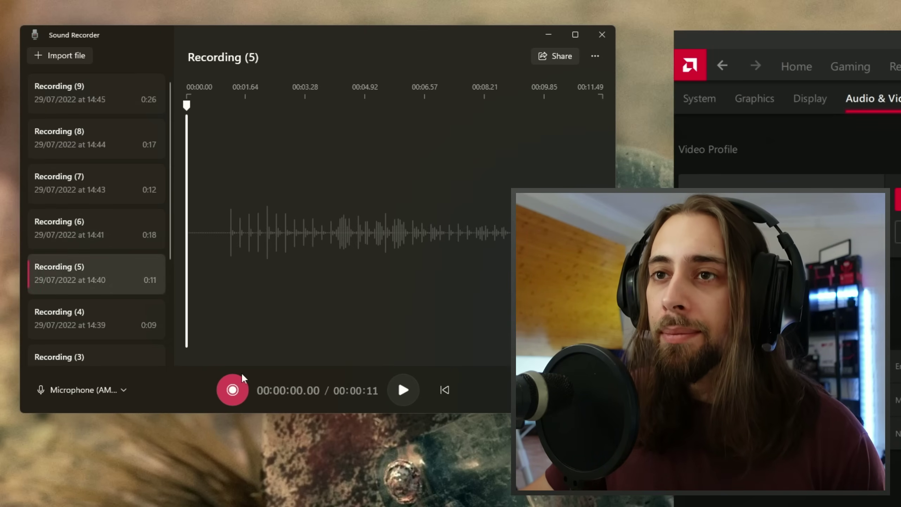
click(412, 393)
click(412, 394)
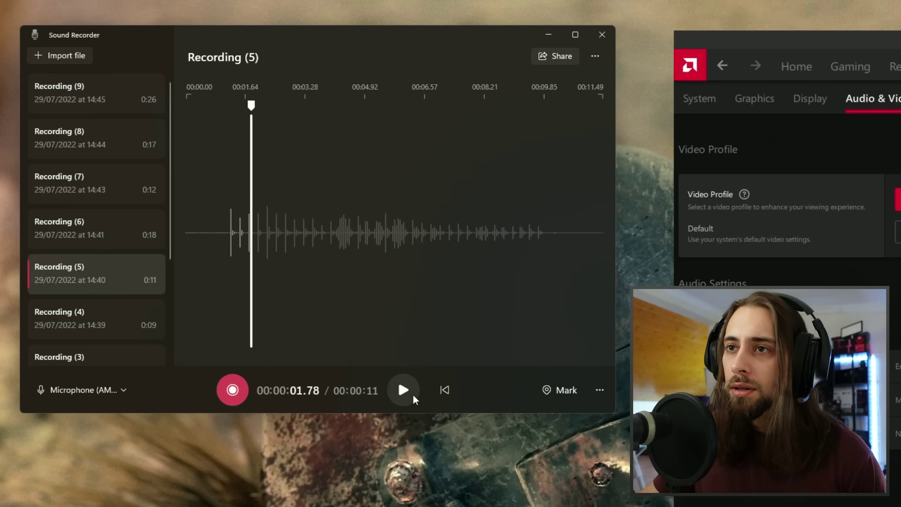
click(60, 236)
click(407, 394)
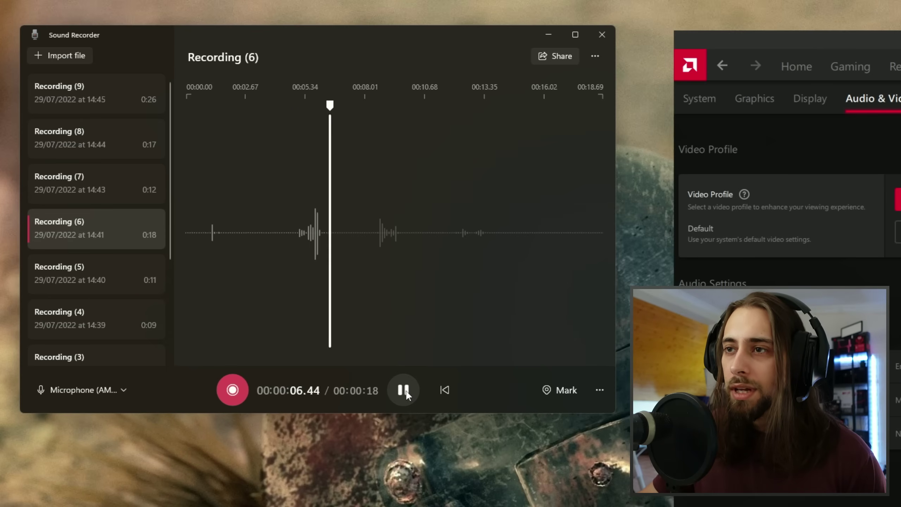
click(403, 390)
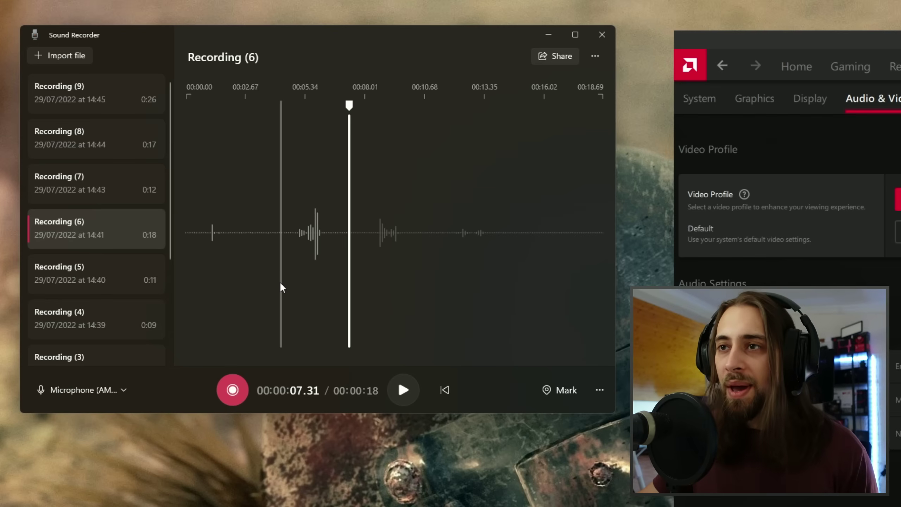
click(101, 106)
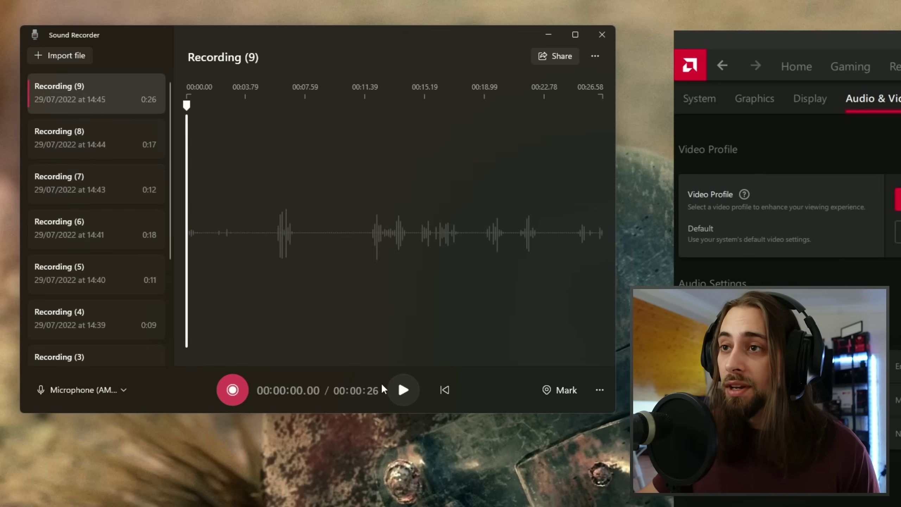
click(394, 390)
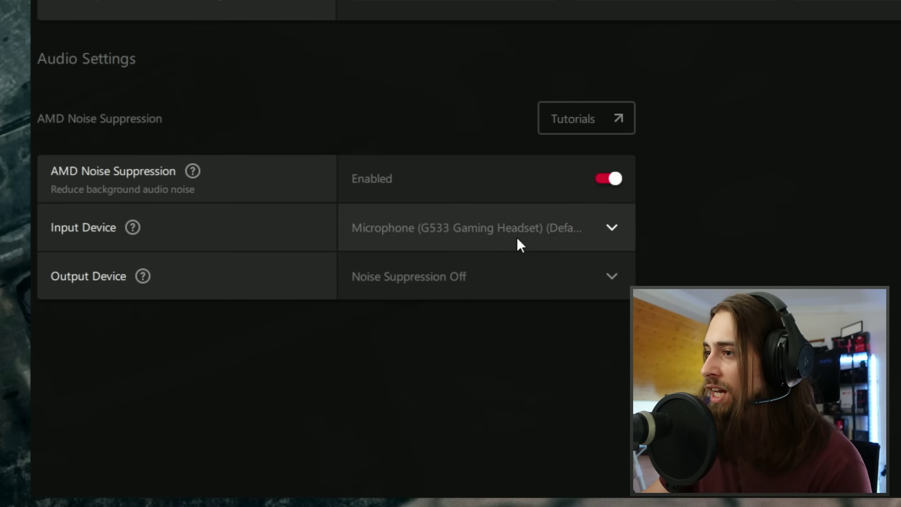
In AMD Software, set the AMD Noise Suppression input device to Noise Suppression Off and the output device to Speakers (G533 Gaming Headset) (Default).
click(517, 238)
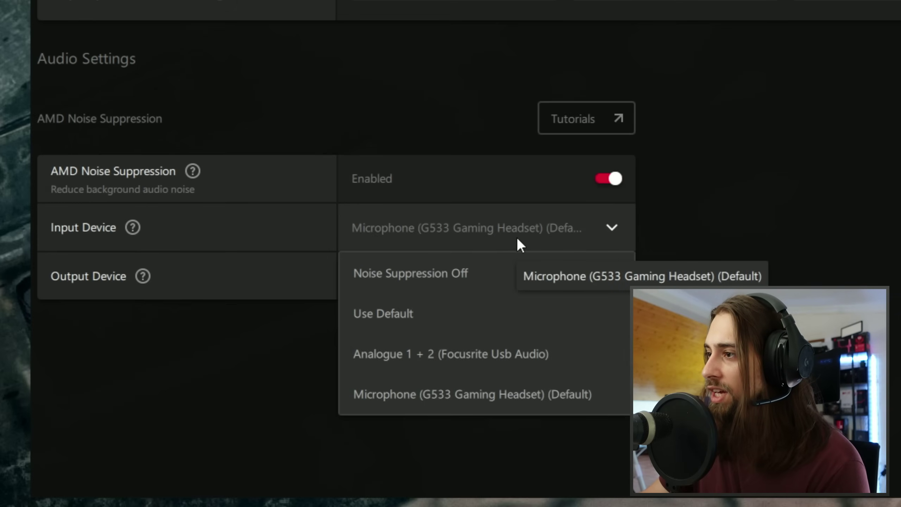
click(466, 275)
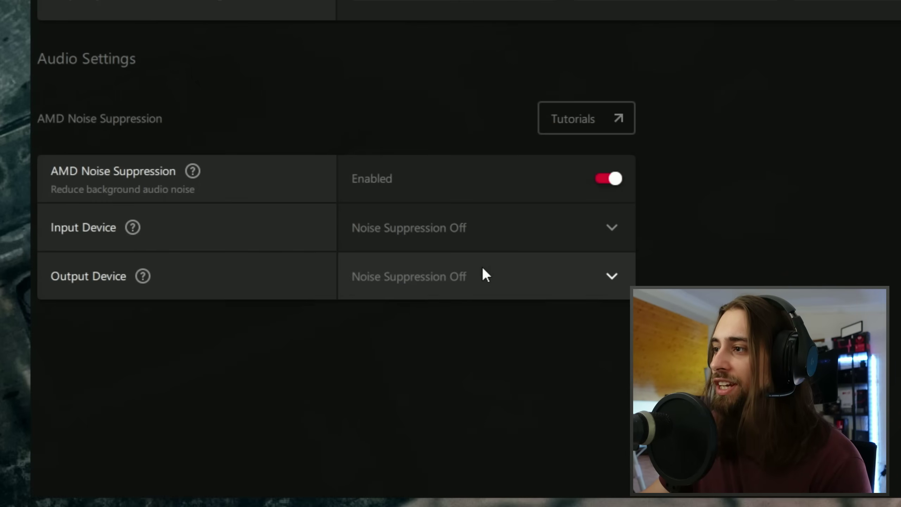
click(483, 272)
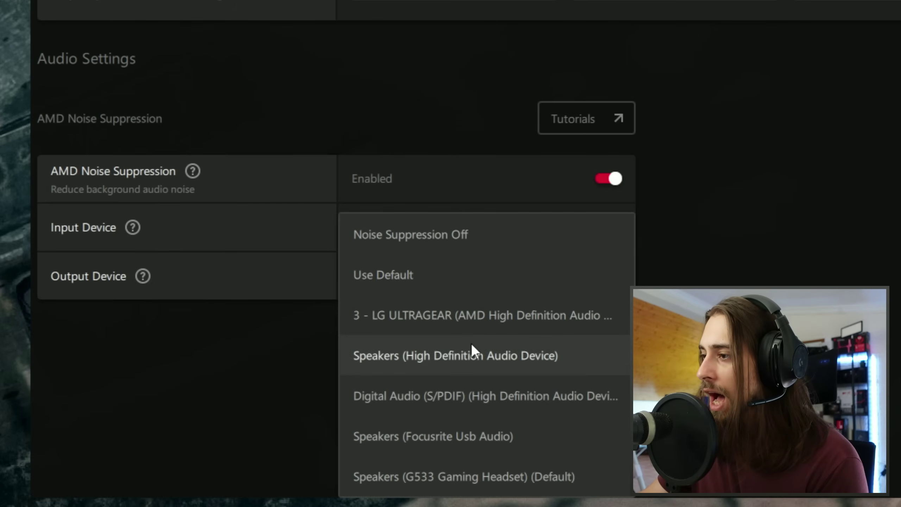
click(478, 476)
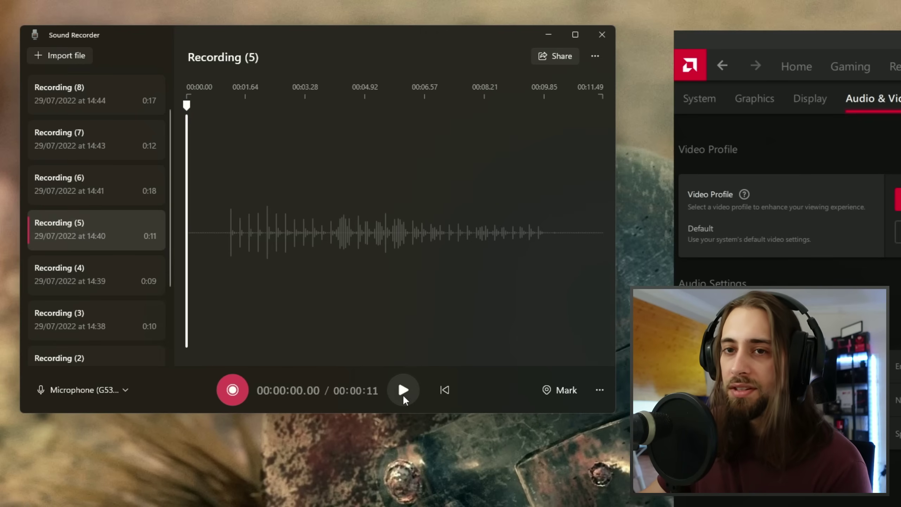
In Sound Recorder, play Recording (5) from its start to hear it through output noise suppression.
click(403, 394)
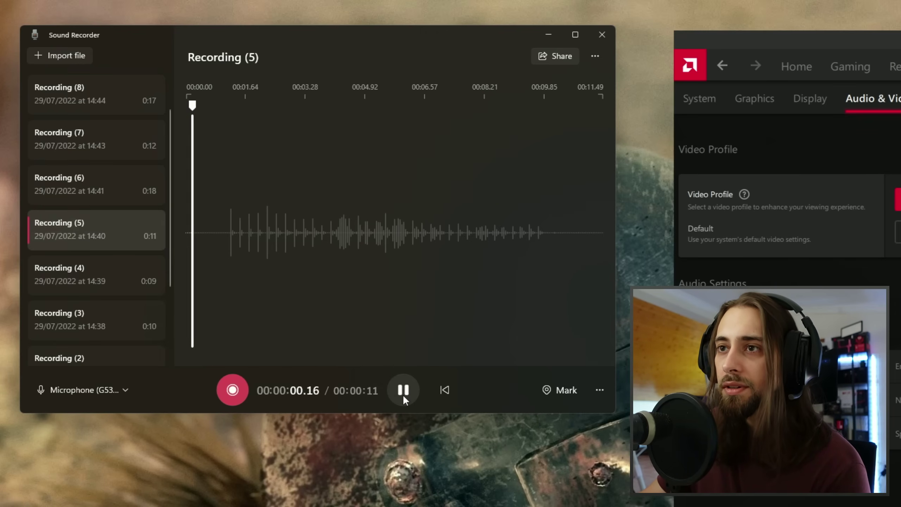